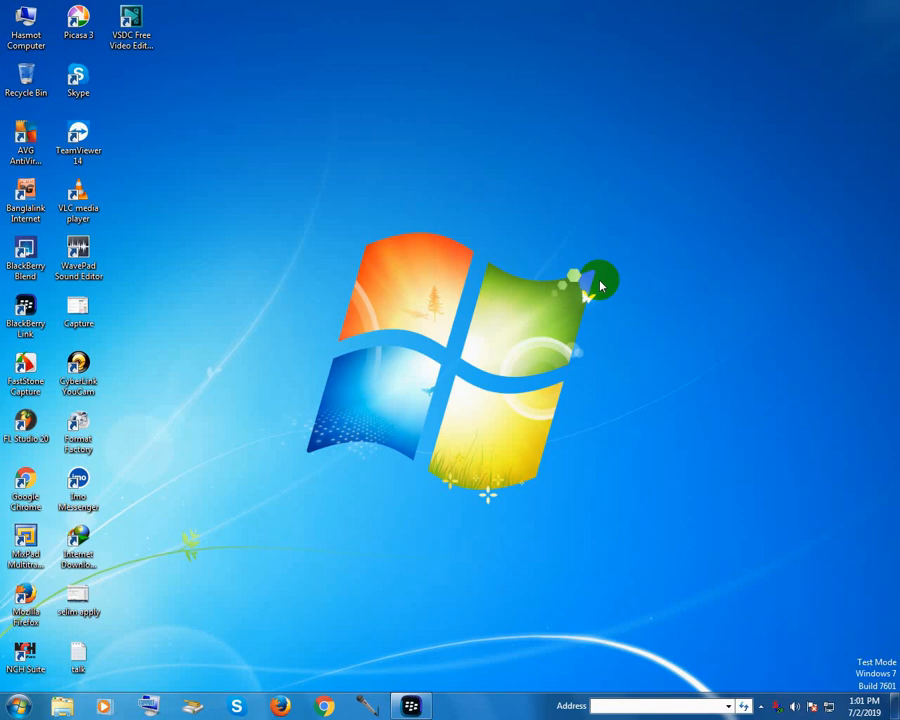
- Open the router's administration page at 192.168.1.1 in Google Chrome
{"action": "left_click", "coordinate": [761, 706]}
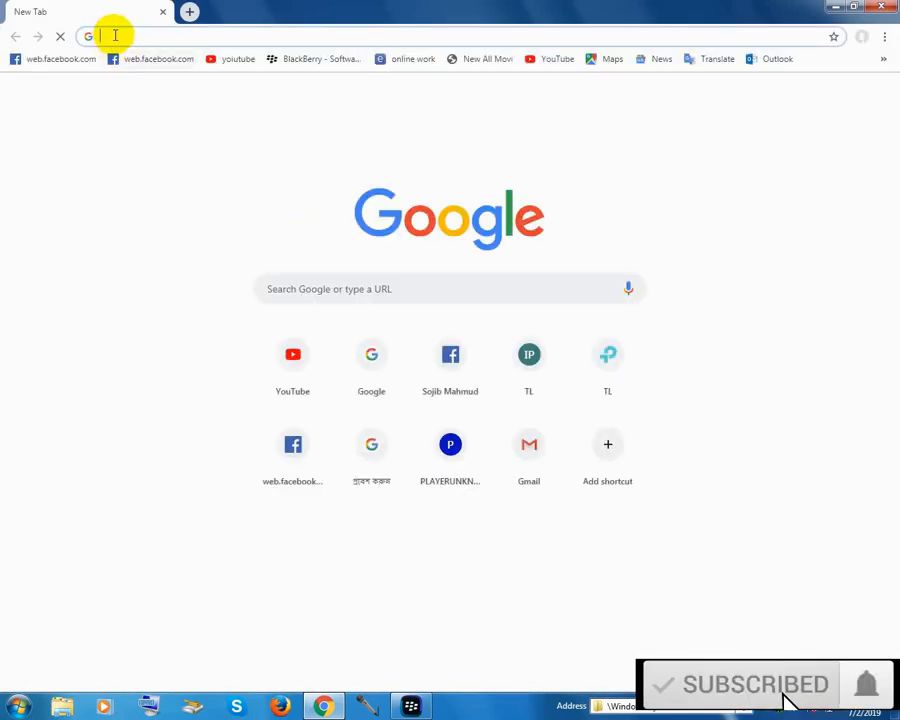
{"action": "type", "text": "1"}
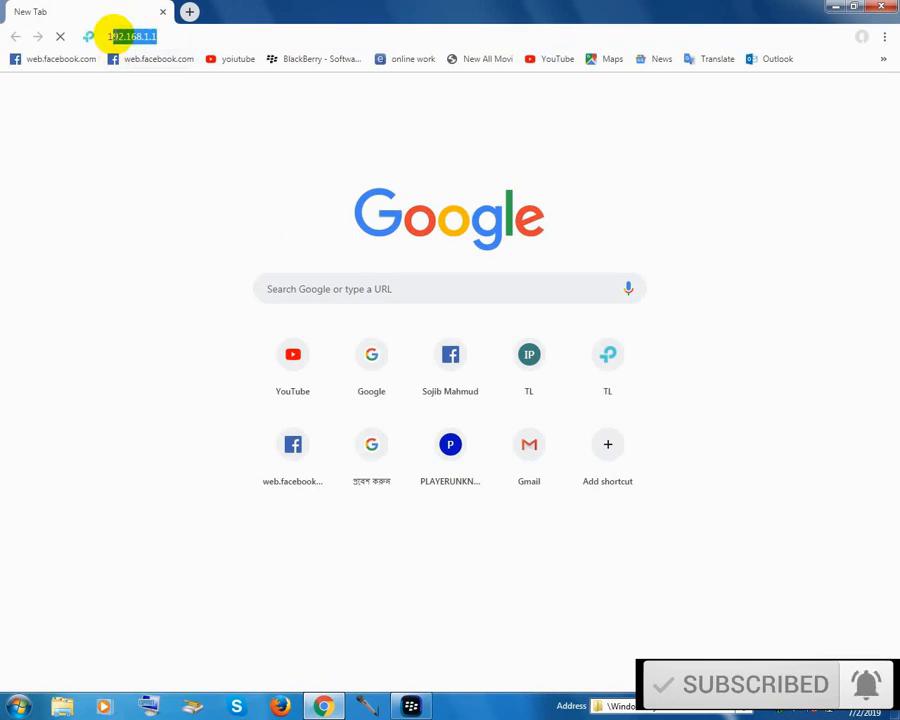
{"action": "type", "text": "9"}
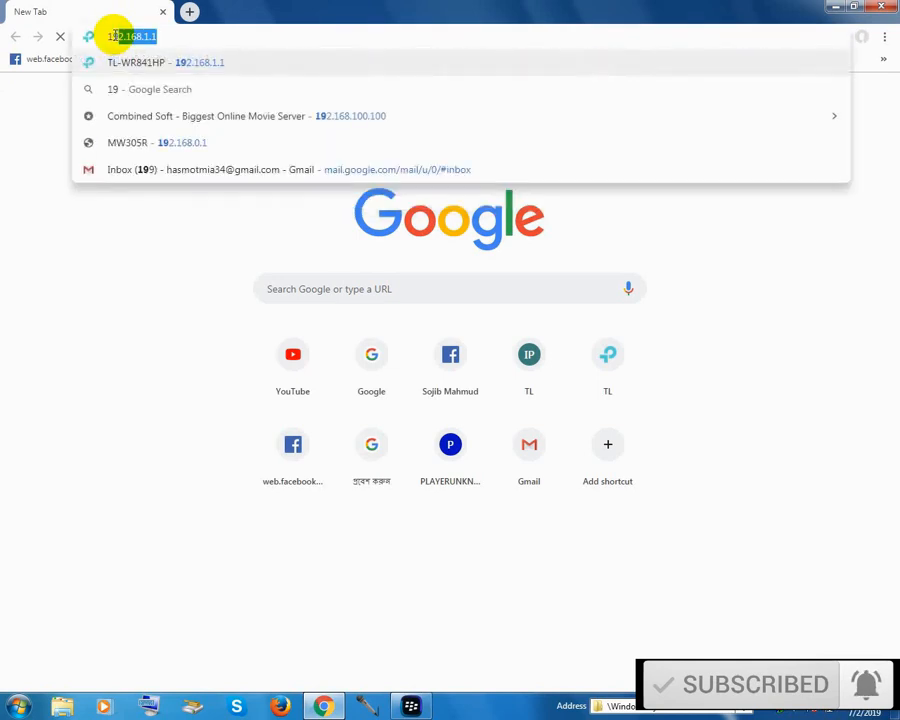
{"action": "type", "text": "2"}
{"action": "key", "text": "Return"}
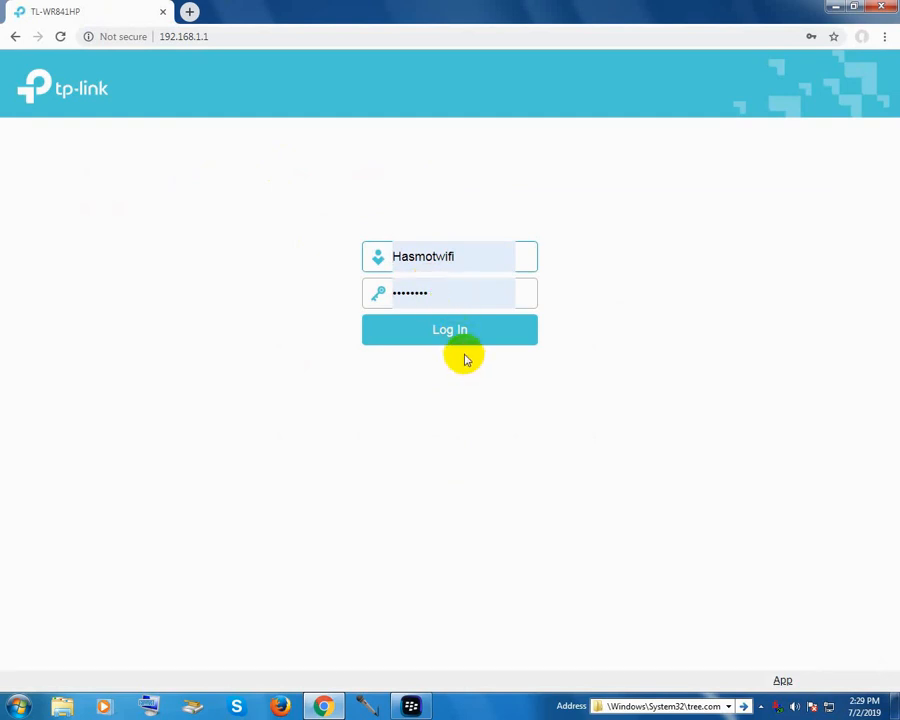
- Log in to the router with the saved username and password
{"action": "left_click", "coordinate": [462, 256]}
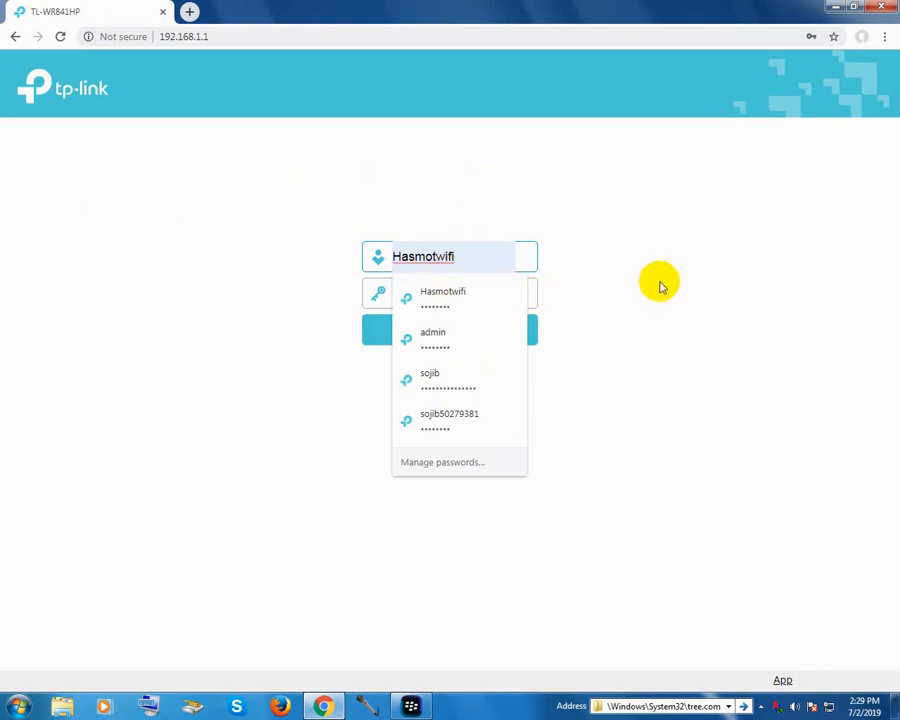
{"action": "left_click", "coordinate": [450, 293]}
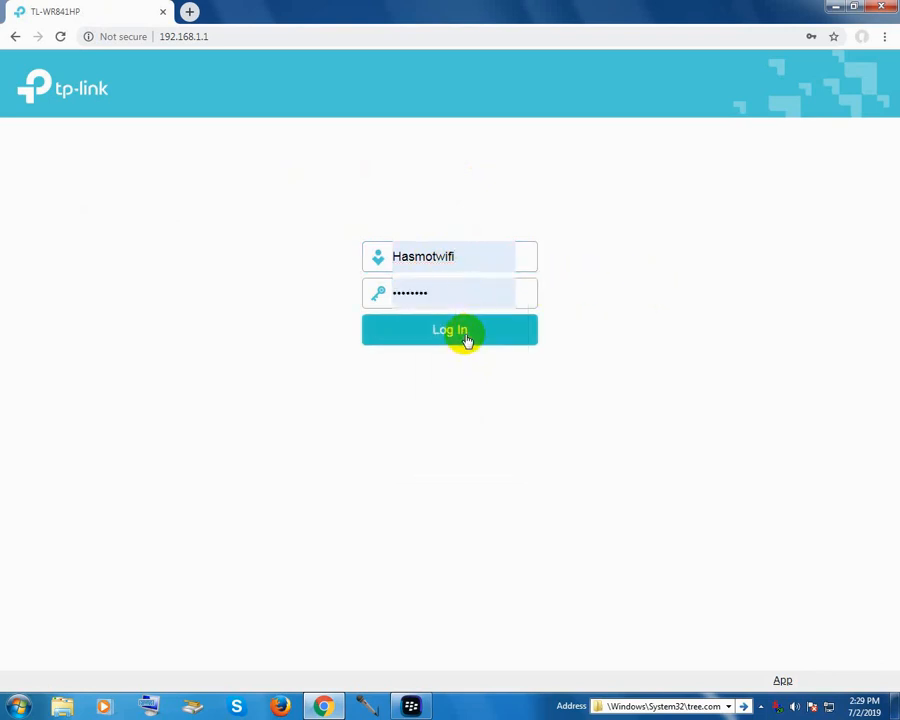
{"action": "left_click", "coordinate": [465, 339]}
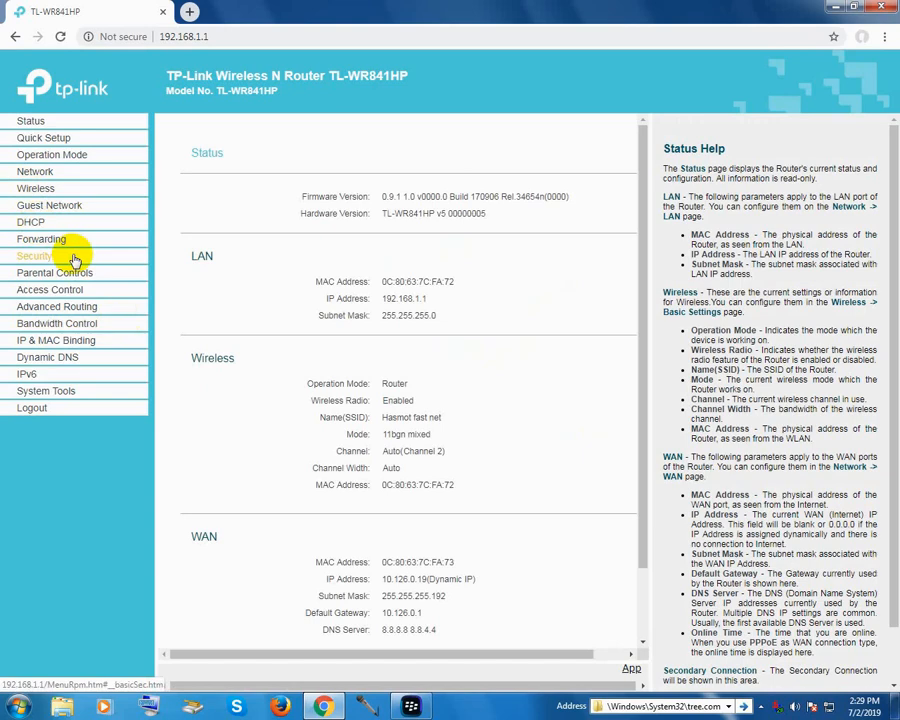
- Open the router's Wireless MAC Filtering page and look through its list of device entries
{"action": "left_click", "coordinate": [50, 192]}
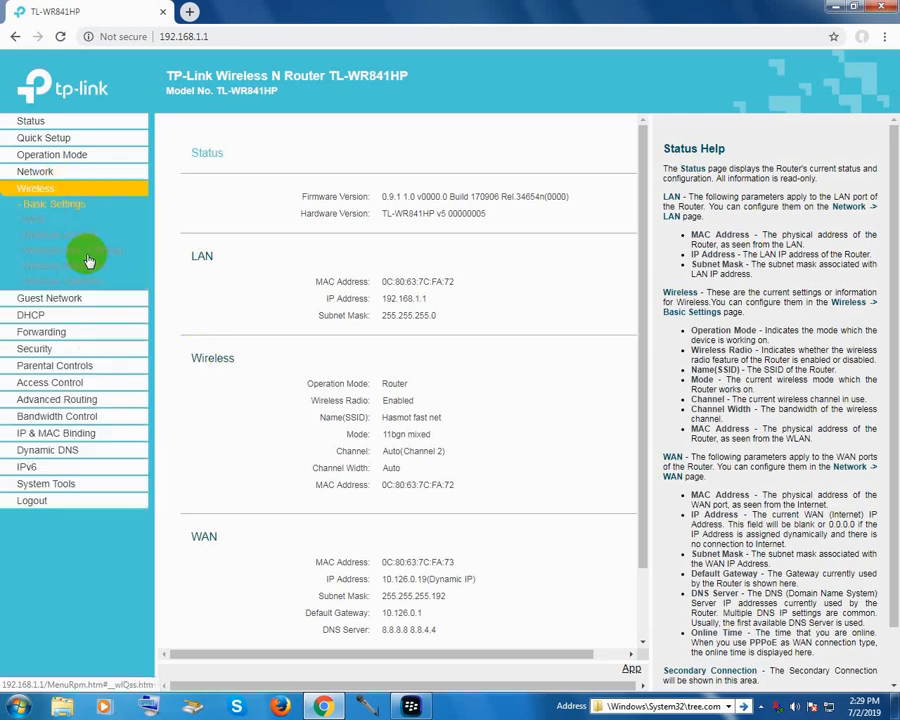
{"action": "left_click", "coordinate": [88, 254]}
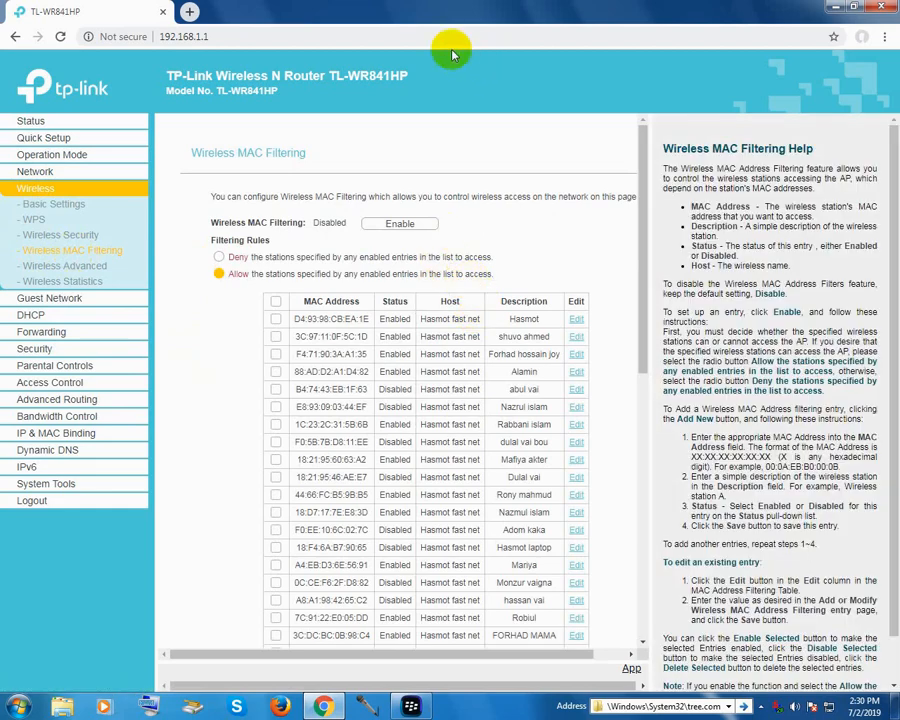
{"action": "scroll", "coordinate": [430, 481], "scroll_direction": "down", "scroll_amount": 1}
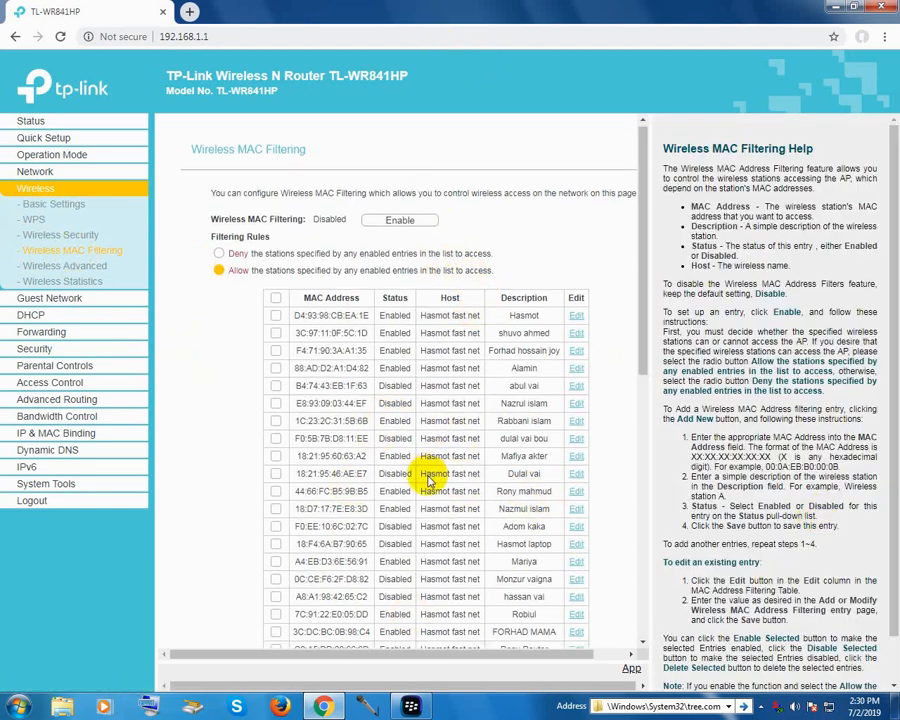
{"action": "scroll", "coordinate": [430, 481], "scroll_direction": "down", "scroll_amount": 10}
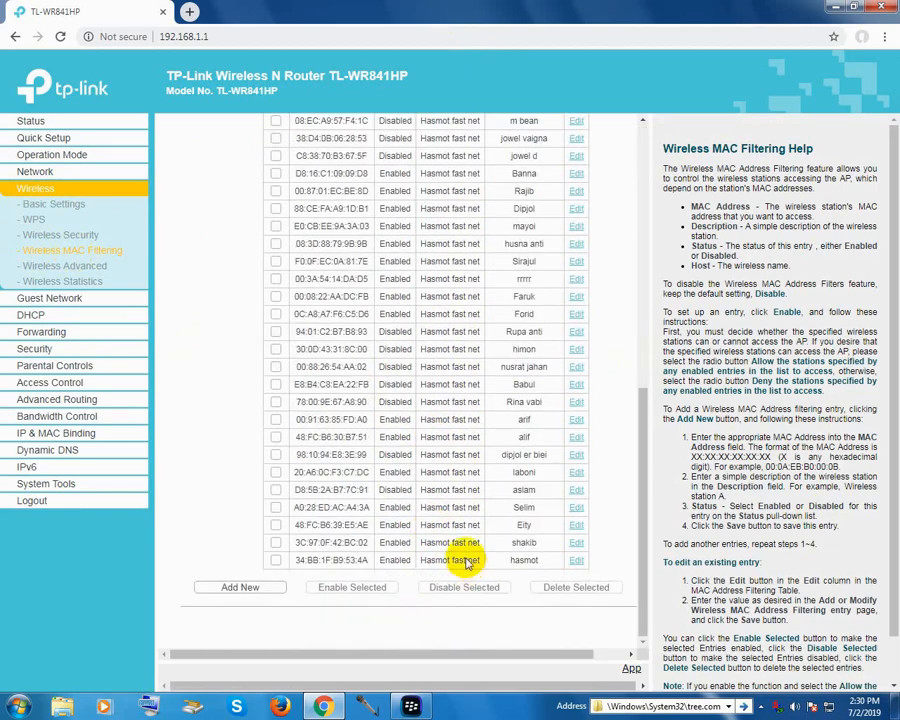
{"action": "scroll", "coordinate": [465, 563], "scroll_direction": "up", "scroll_amount": 10}
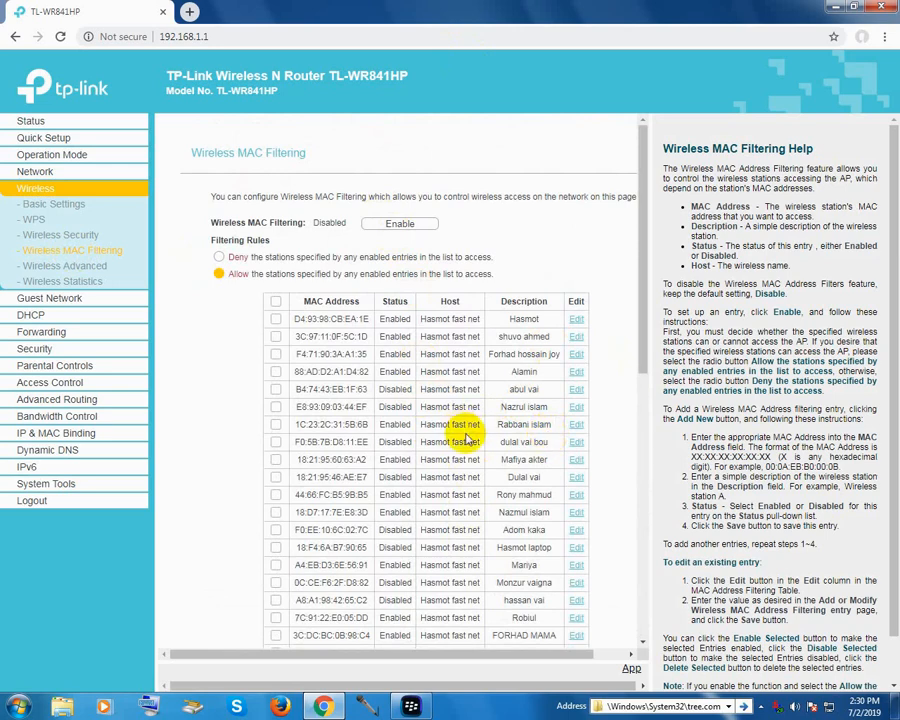
- Delete the last entry in the MAC filtering list, the one for address 34:BB:1F:B9:53:4A
{"action": "scroll", "coordinate": [480, 452], "scroll_direction": "down", "scroll_amount": 10}
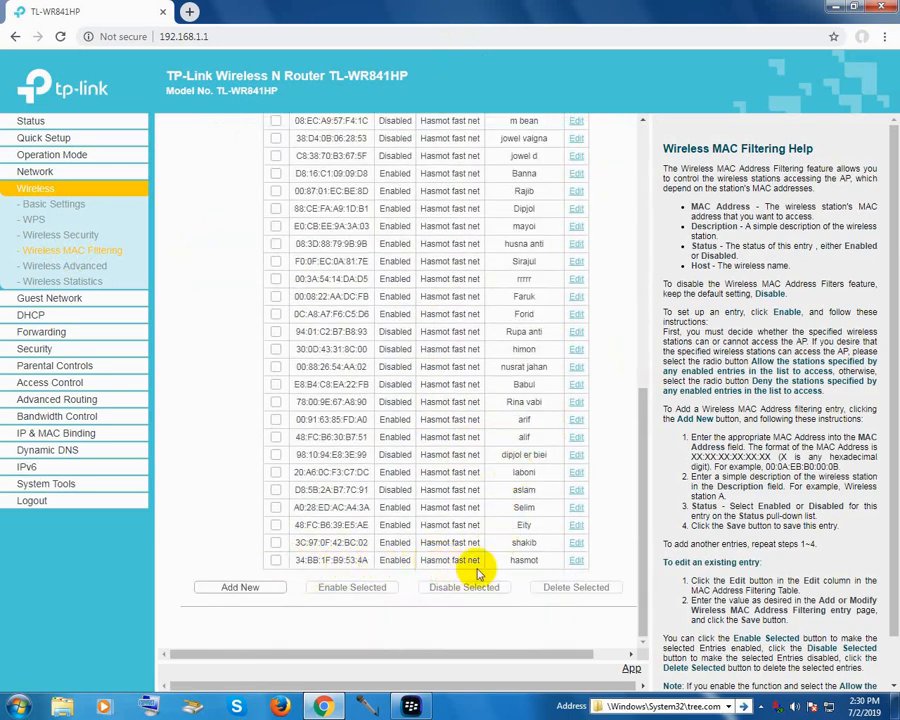
{"action": "left_click", "coordinate": [276, 561]}
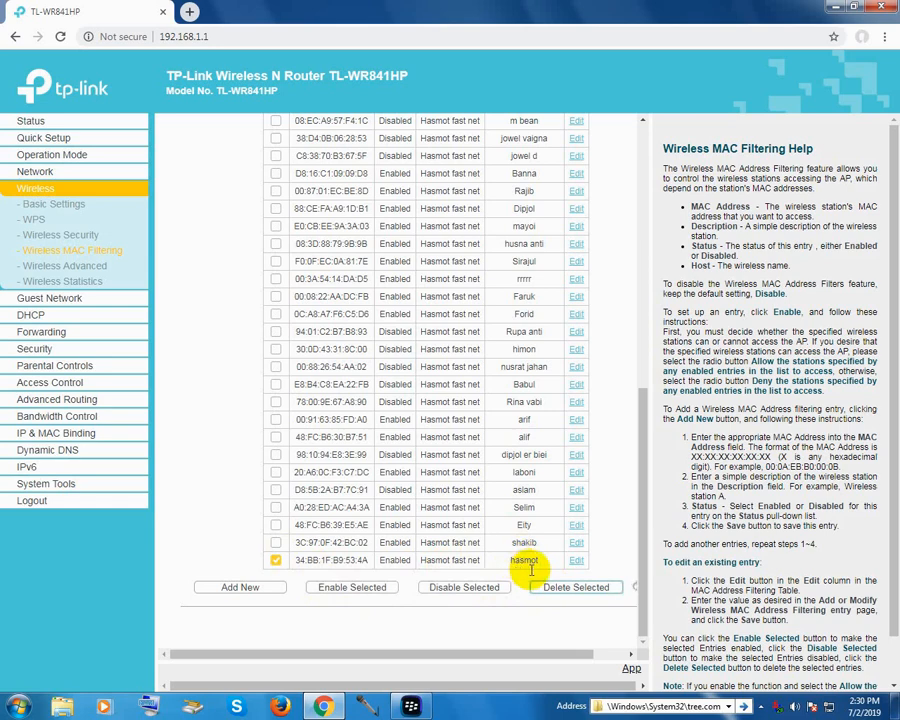
{"action": "left_click", "coordinate": [559, 588]}
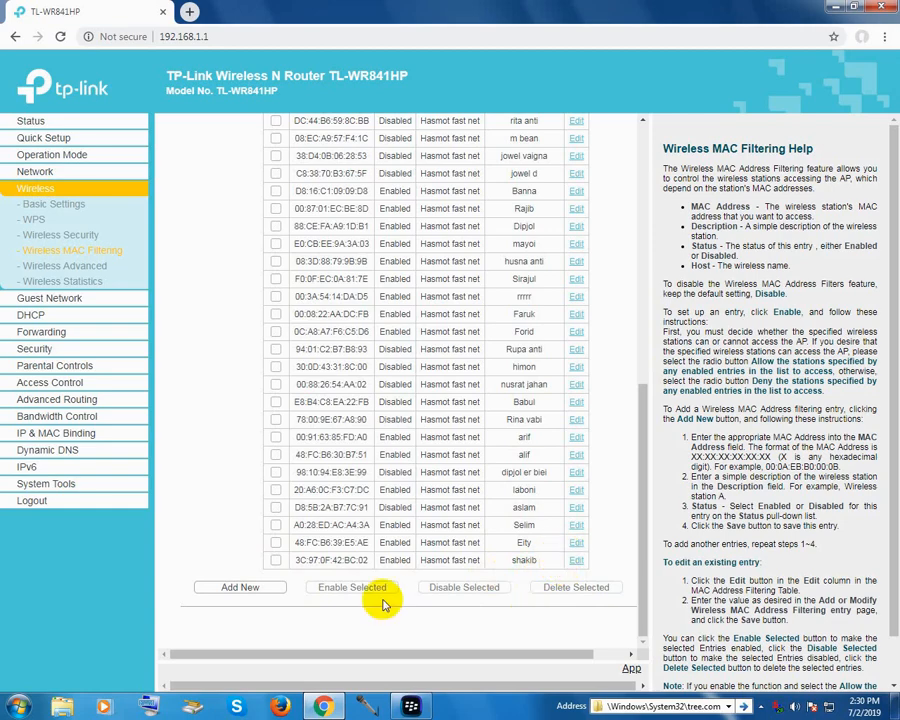
{"action": "scroll", "coordinate": [385, 604], "scroll_direction": "up", "scroll_amount": 7}
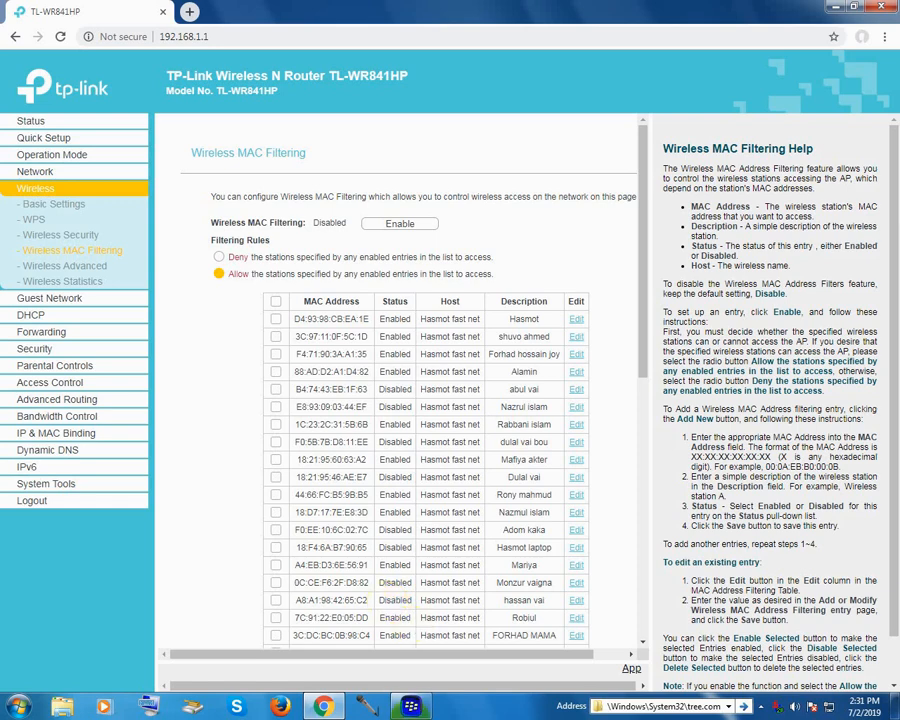
- Open the DHCP Clients List and copy the MAC address of the client BLACKBERRY-2605
{"action": "left_click", "coordinate": [47, 318]}
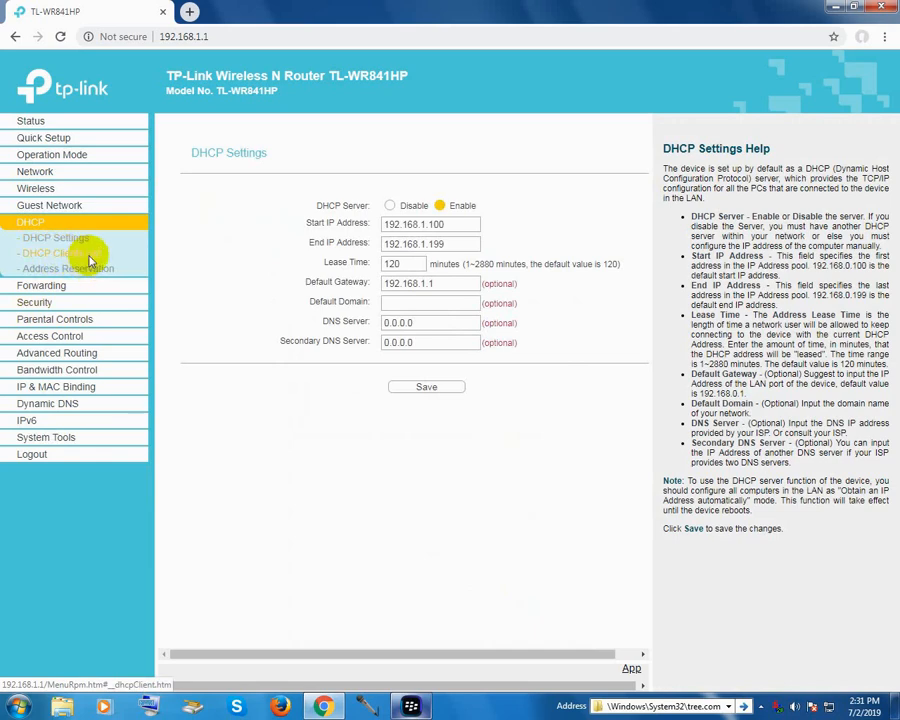
{"action": "left_click", "coordinate": [89, 259]}
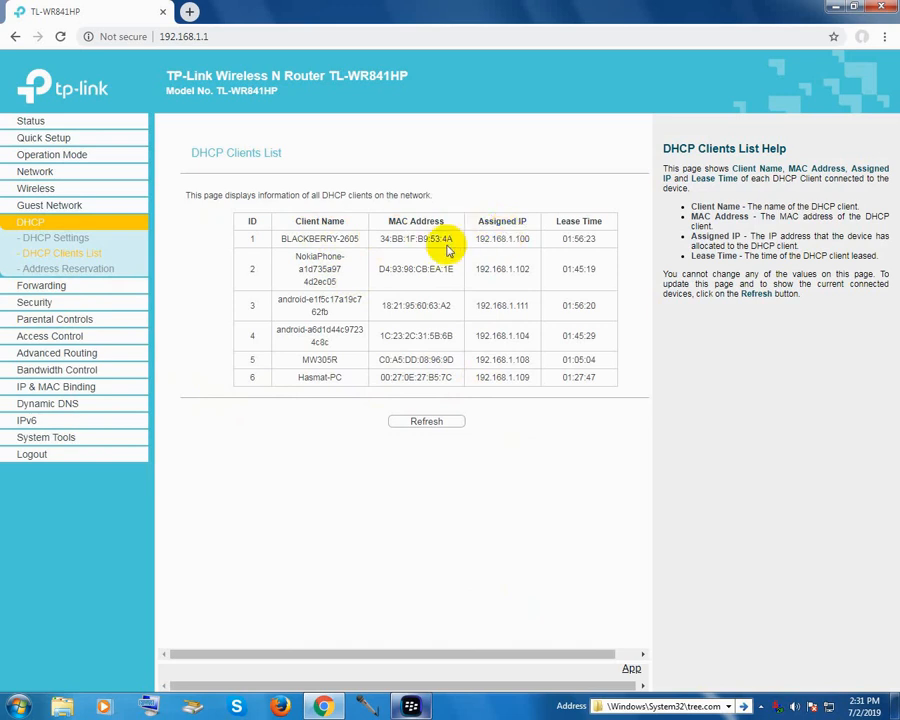
{"action": "left_click_drag", "start_coordinate": [380, 238], "coordinate": [451, 242]}
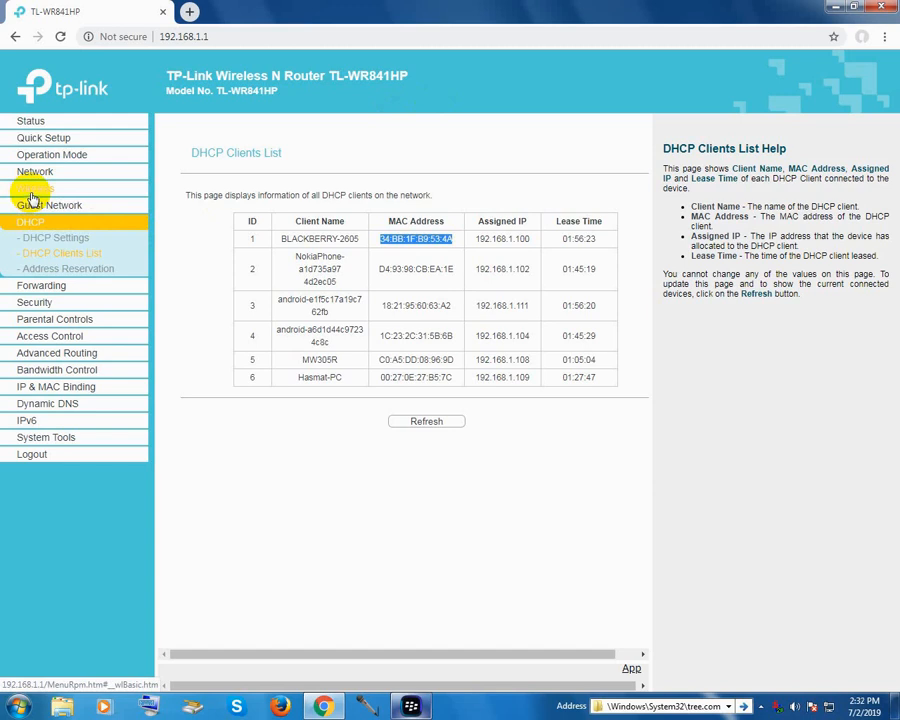
- Return to the Wireless MAC Filtering page and start a new filtering entry
{"action": "left_click", "coordinate": [18, 189]}
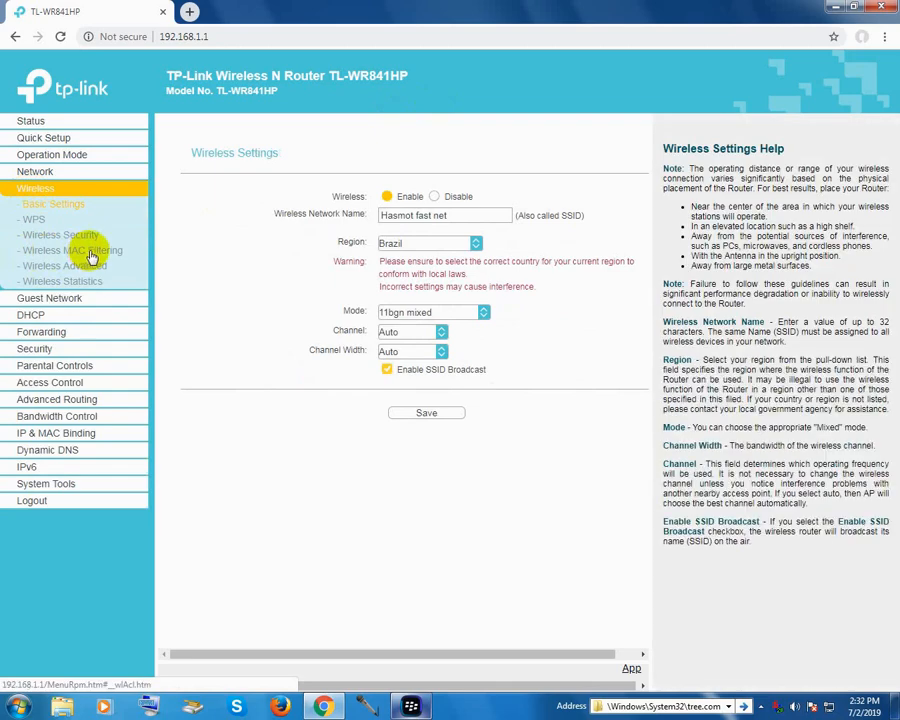
{"action": "left_click", "coordinate": [88, 251]}
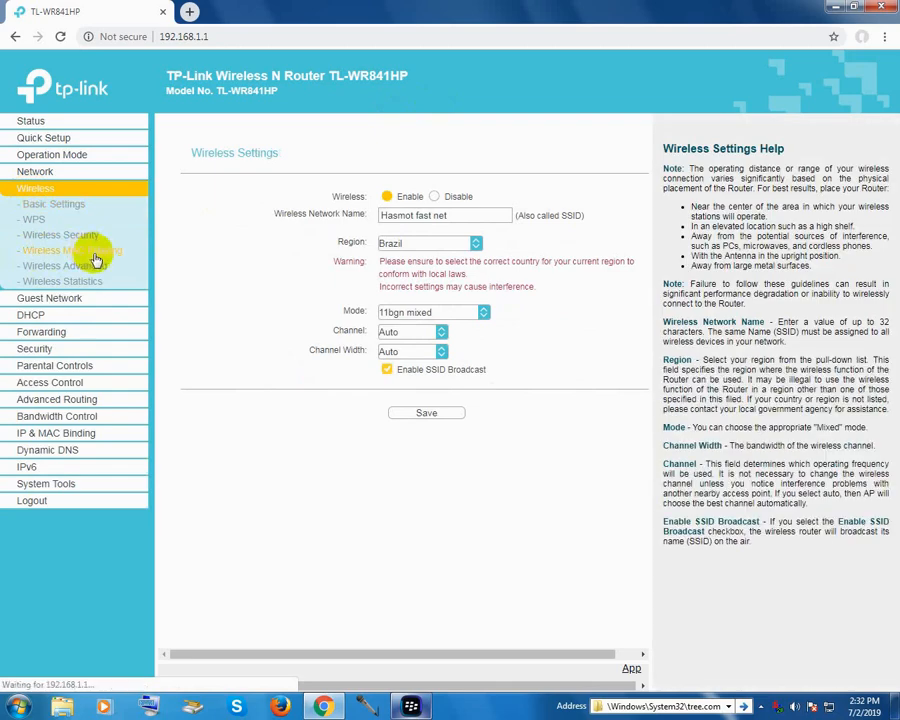
{"action": "scroll", "coordinate": [362, 320], "scroll_direction": "down", "scroll_amount": 3}
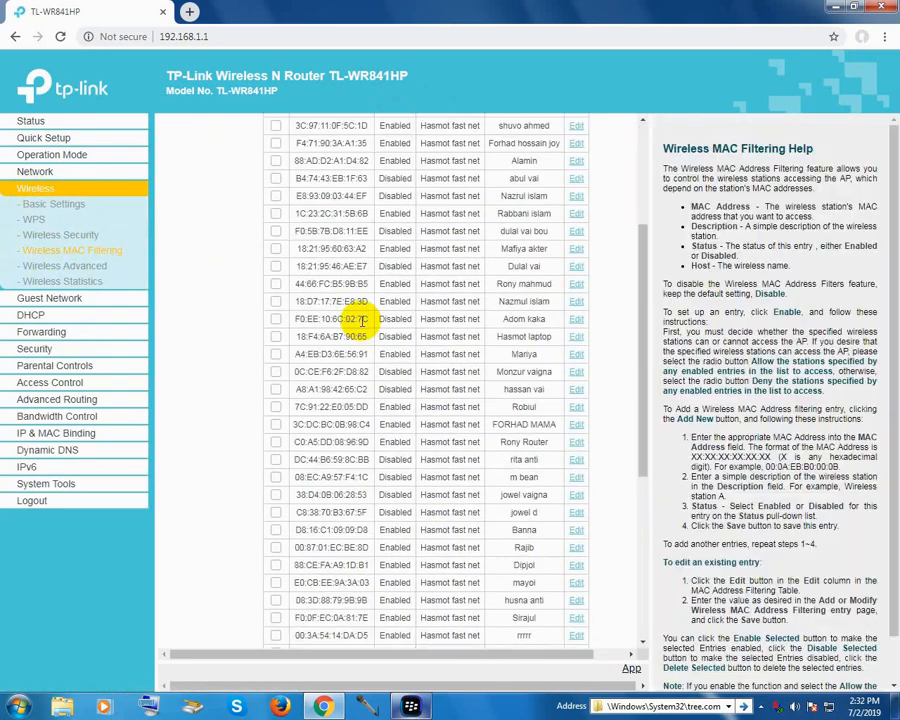
{"action": "scroll", "coordinate": [362, 320], "scroll_direction": "up", "scroll_amount": 3}
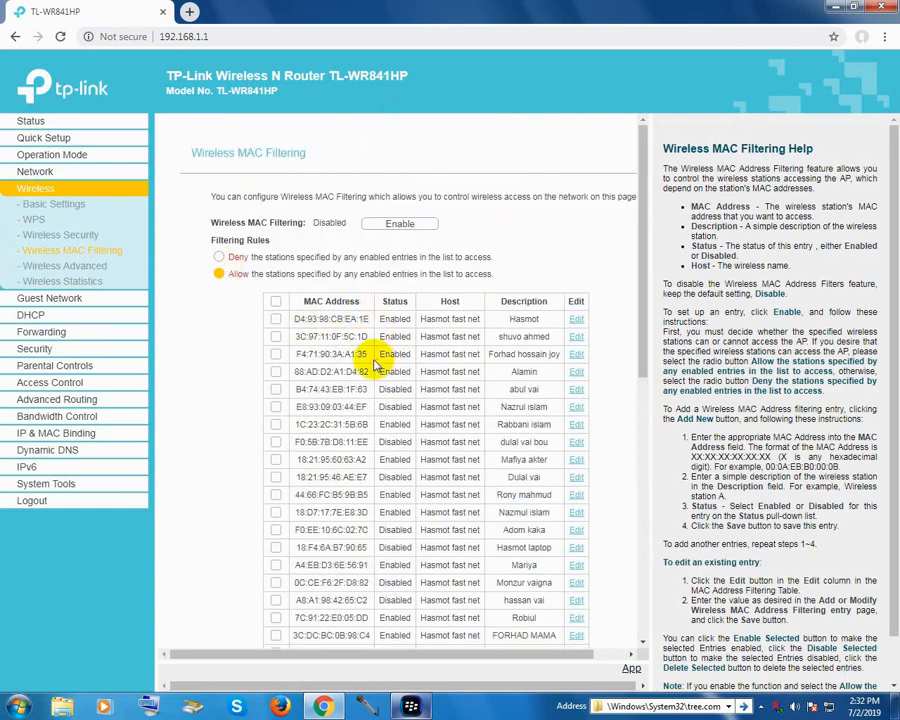
{"action": "scroll", "coordinate": [361, 357], "scroll_direction": "down", "scroll_amount": 1}
{"action": "scroll", "coordinate": [375, 362], "scroll_direction": "down", "scroll_amount": 5}
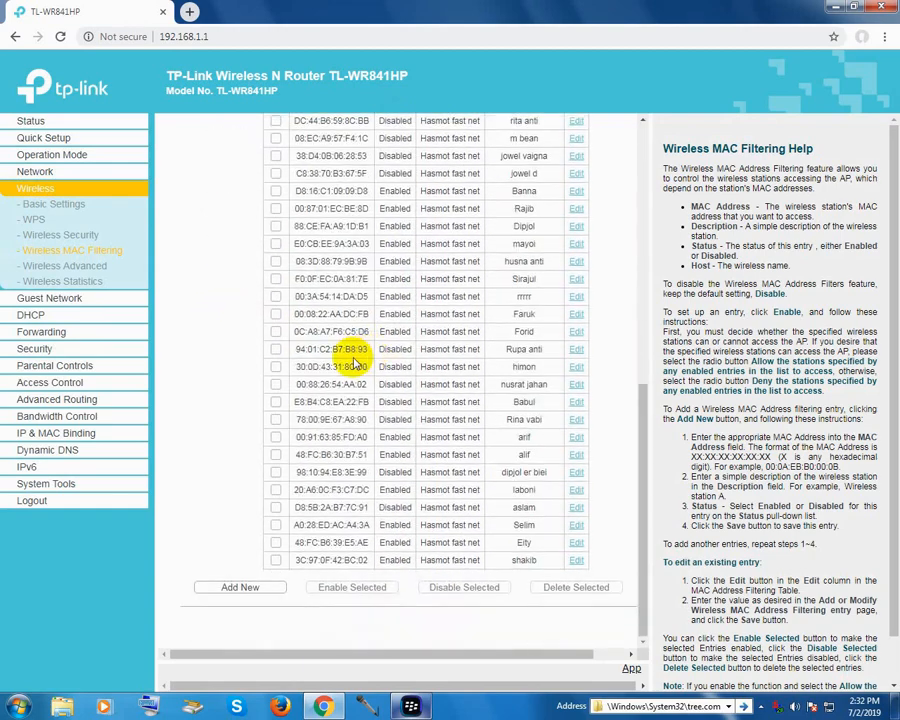
{"action": "left_click", "coordinate": [237, 590]}
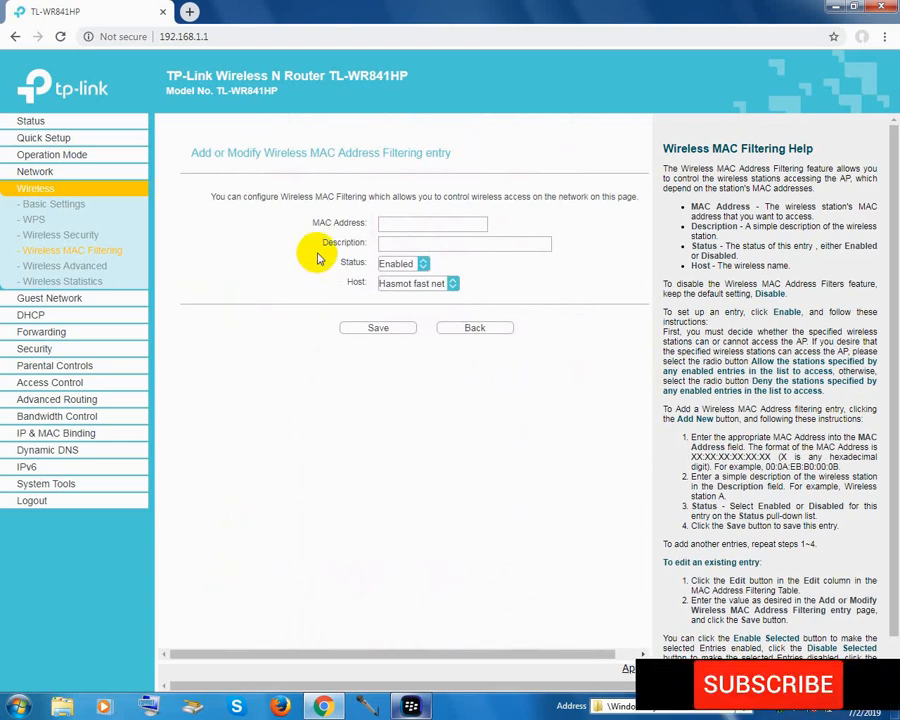
- Enter 34:BB:1F:B9:53:4A as the new entry's MAC address and the device owner's name as its description
{"action": "left_click", "coordinate": [402, 224]}
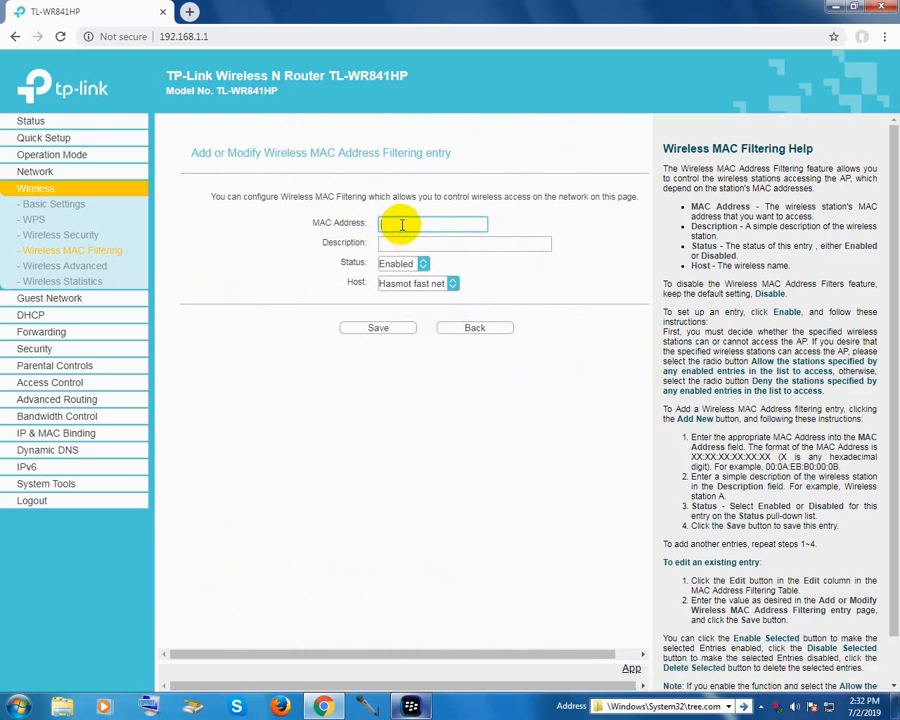
{"action": "type", "text": "34:BB:1F:B9:53:4A"}
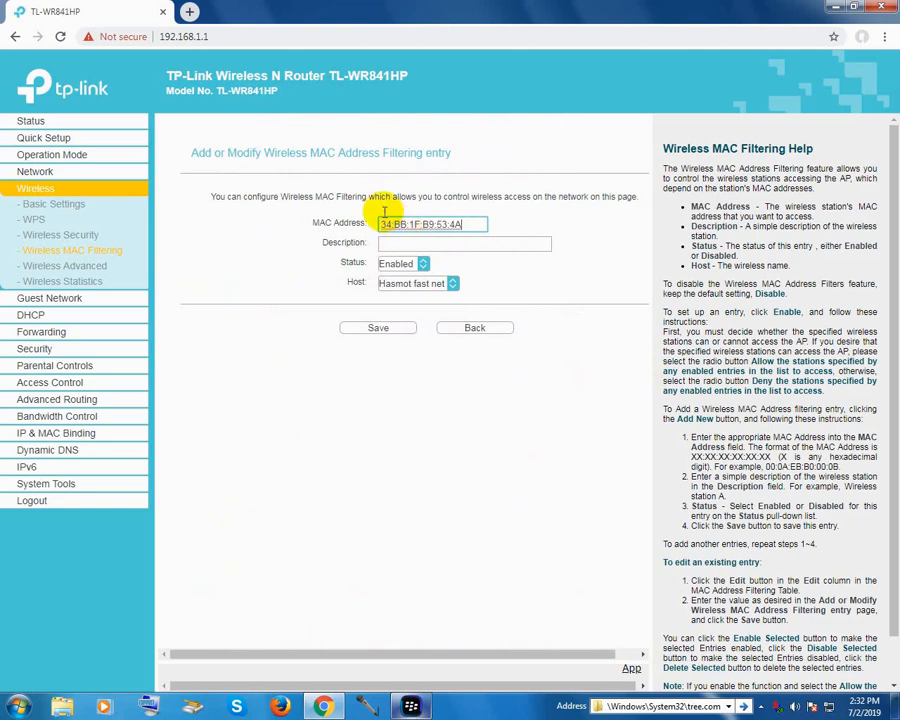
{"action": "left_click", "coordinate": [404, 244]}
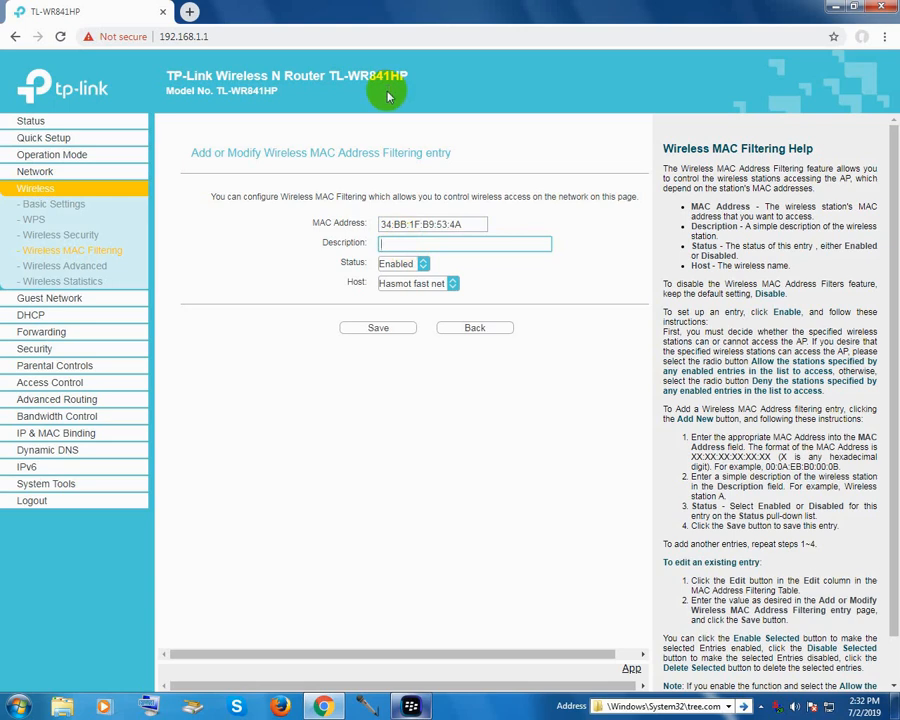
{"action": "type", "text": "Hasmot"}
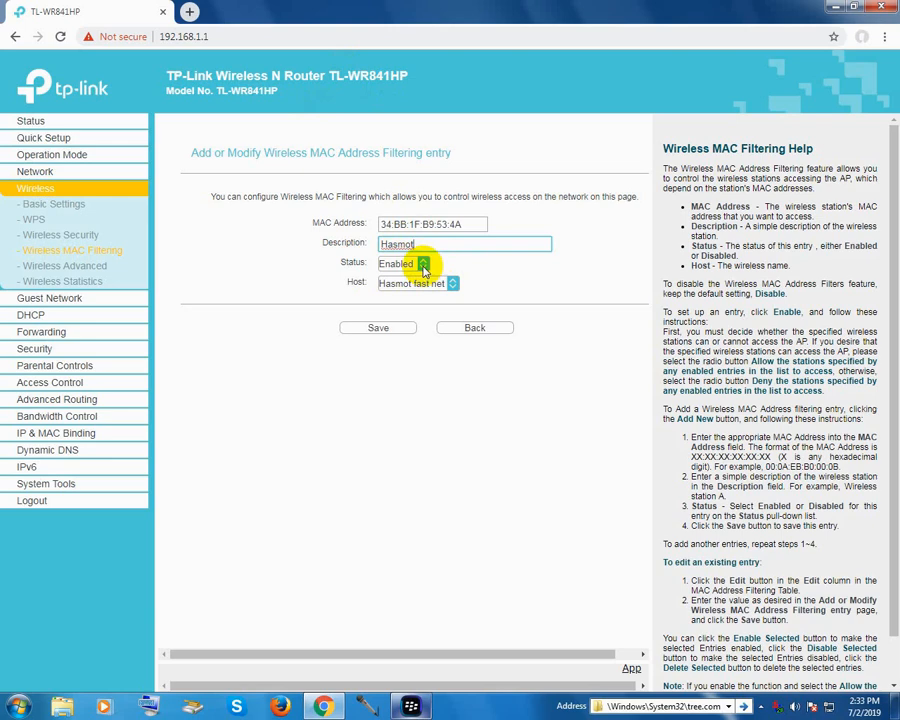
- Keep the new entry's status as Enabled and its host as the router's own wireless network, and save the entry
{"action": "left_click", "coordinate": [423, 266]}
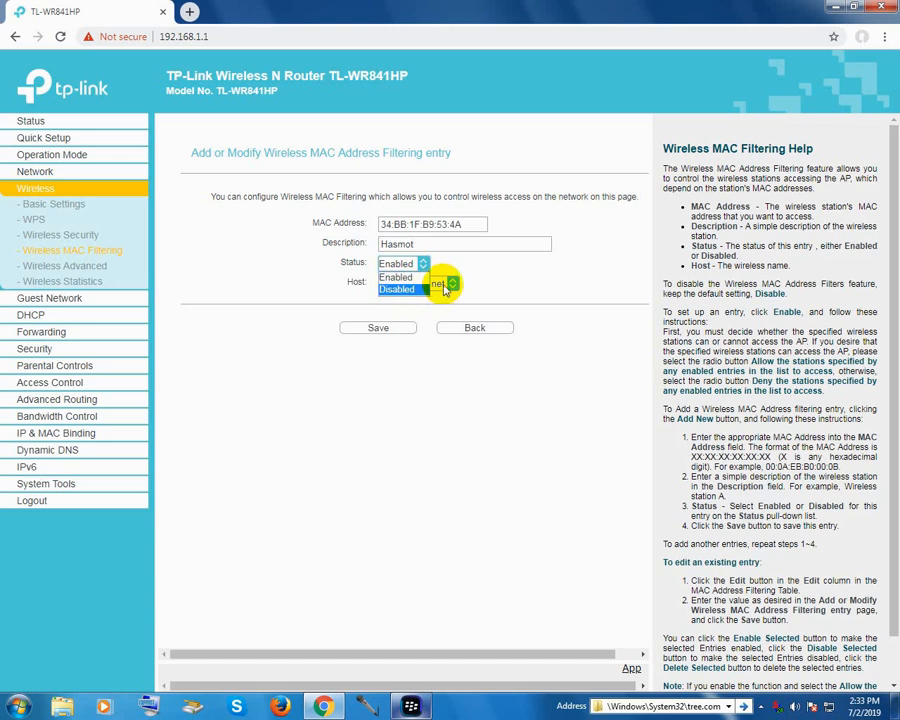
{"action": "key", "text": "Up"}
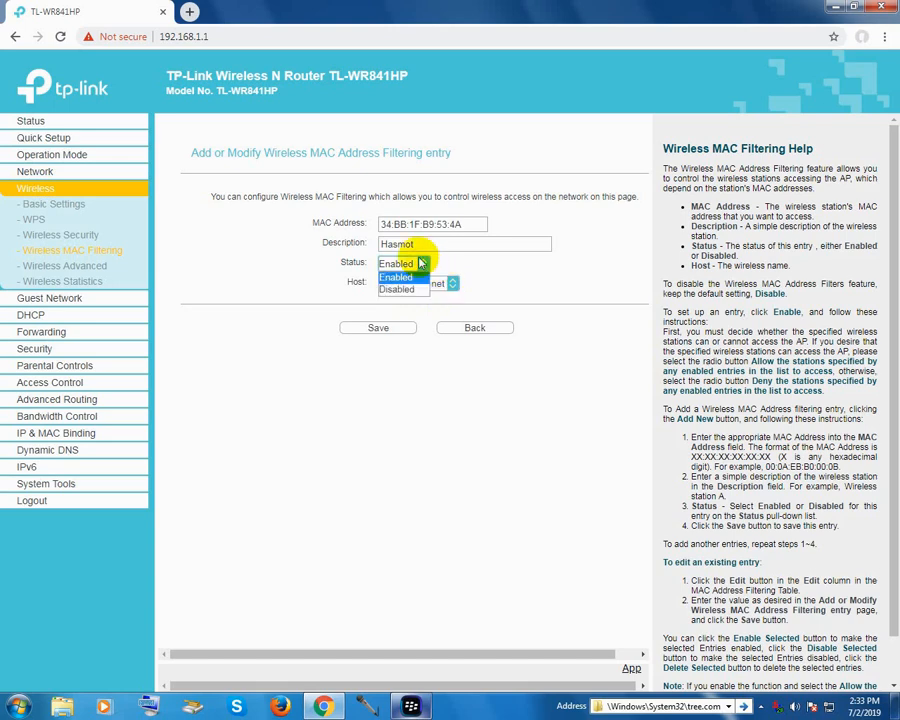
{"action": "key", "text": "Return"}
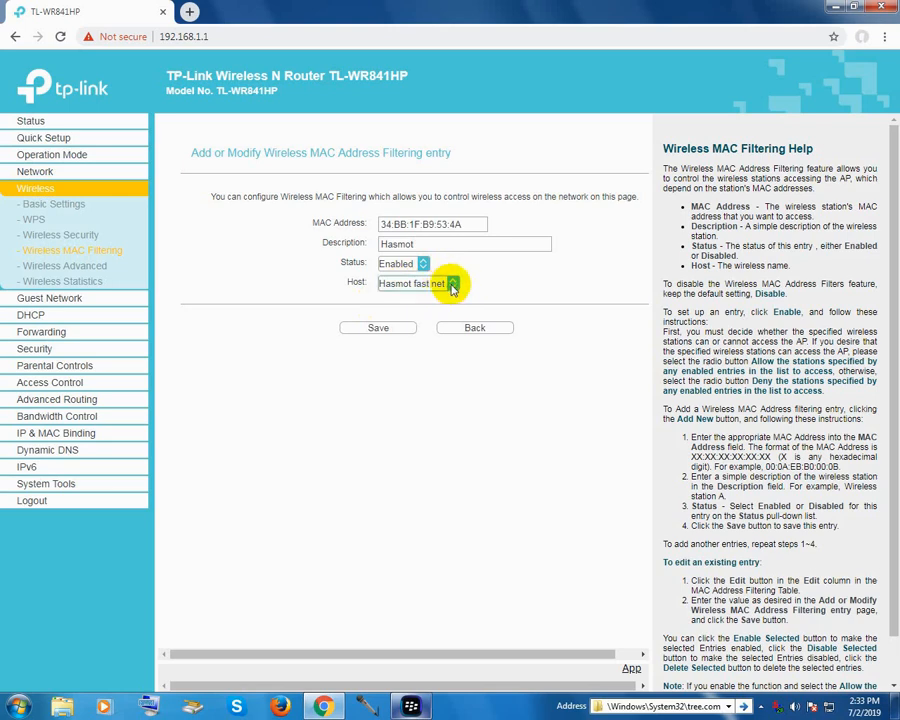
{"action": "left_click", "coordinate": [451, 284]}
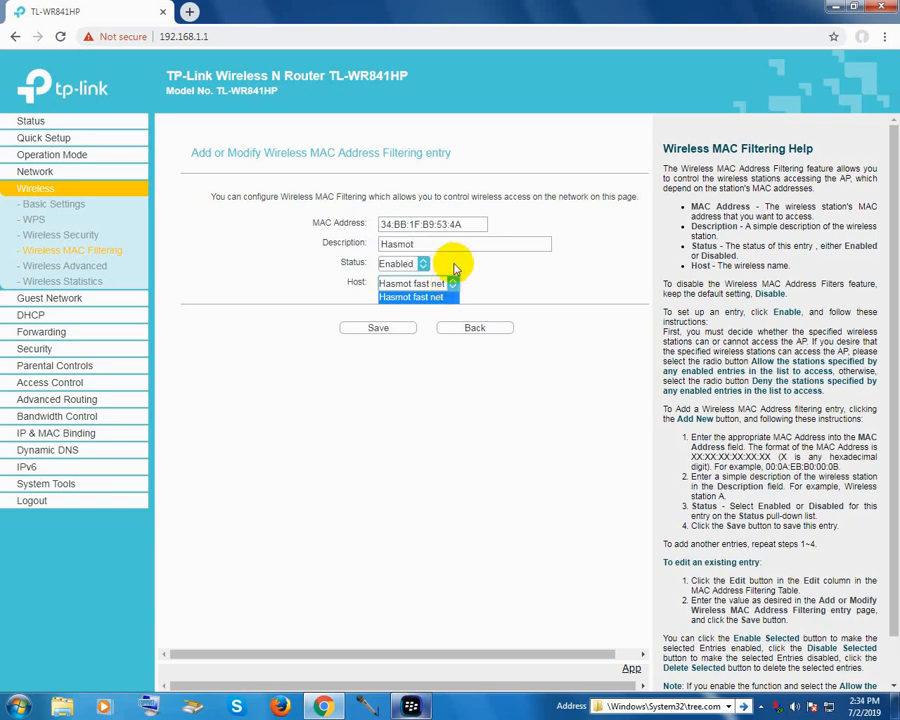
{"action": "left_click", "coordinate": [476, 283]}
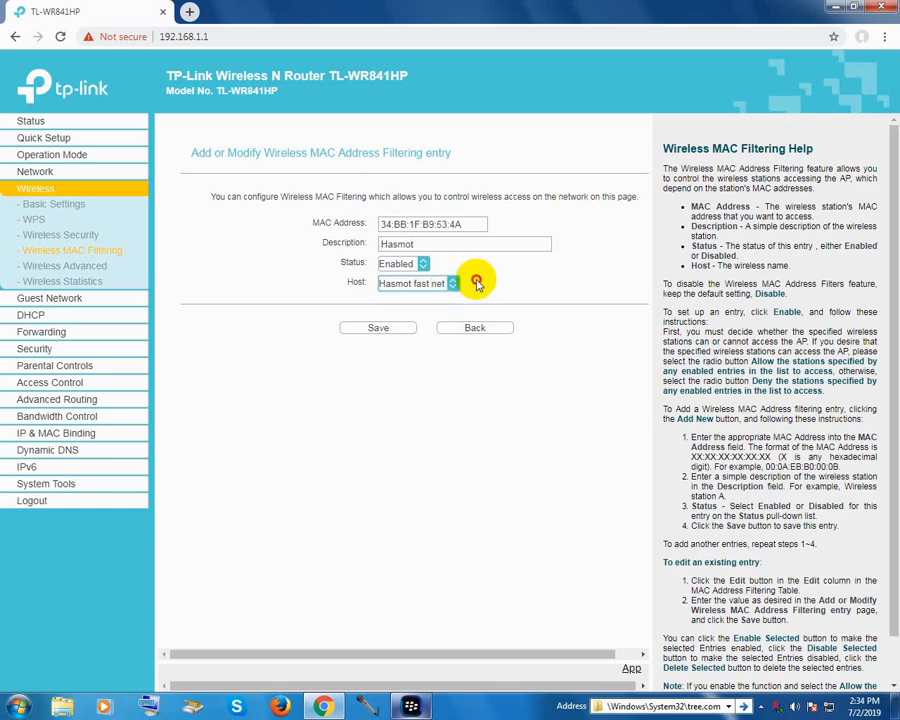
{"action": "left_click", "coordinate": [451, 286]}
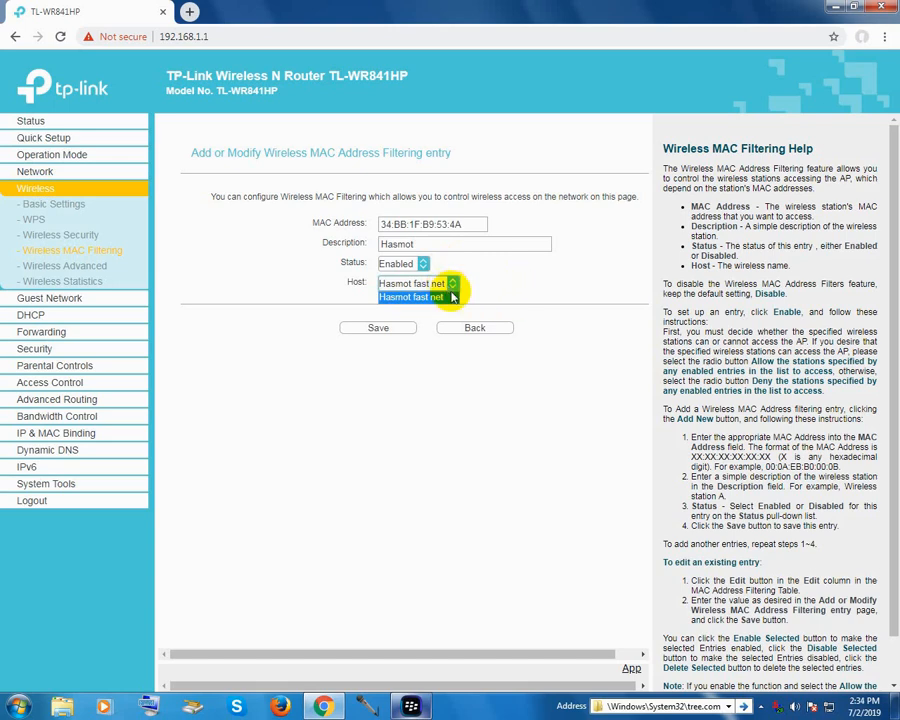
{"action": "left_click", "coordinate": [539, 244]}
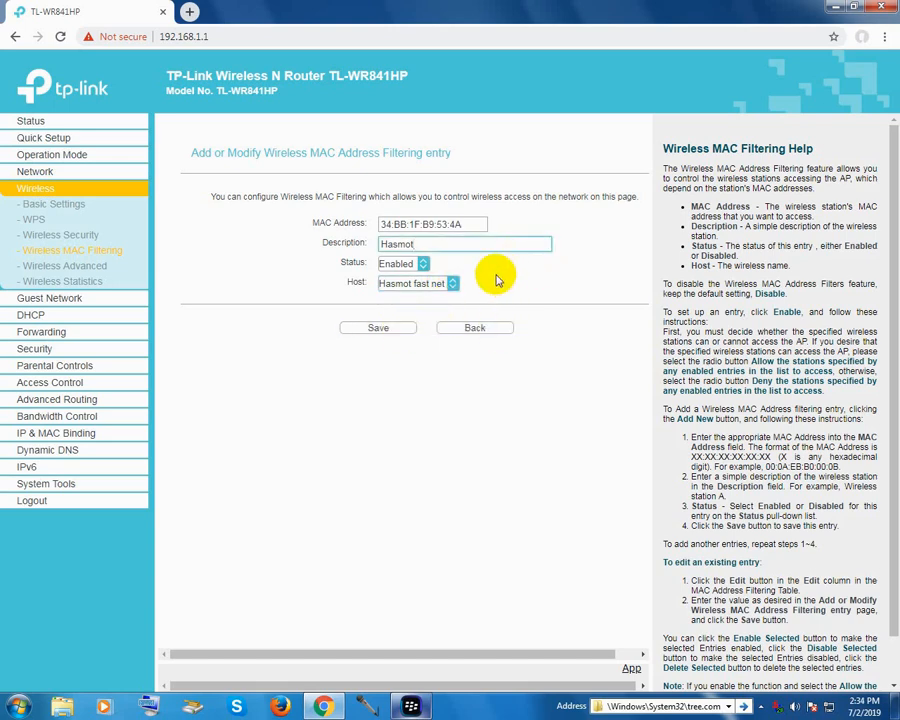
{"action": "left_click", "coordinate": [379, 330]}
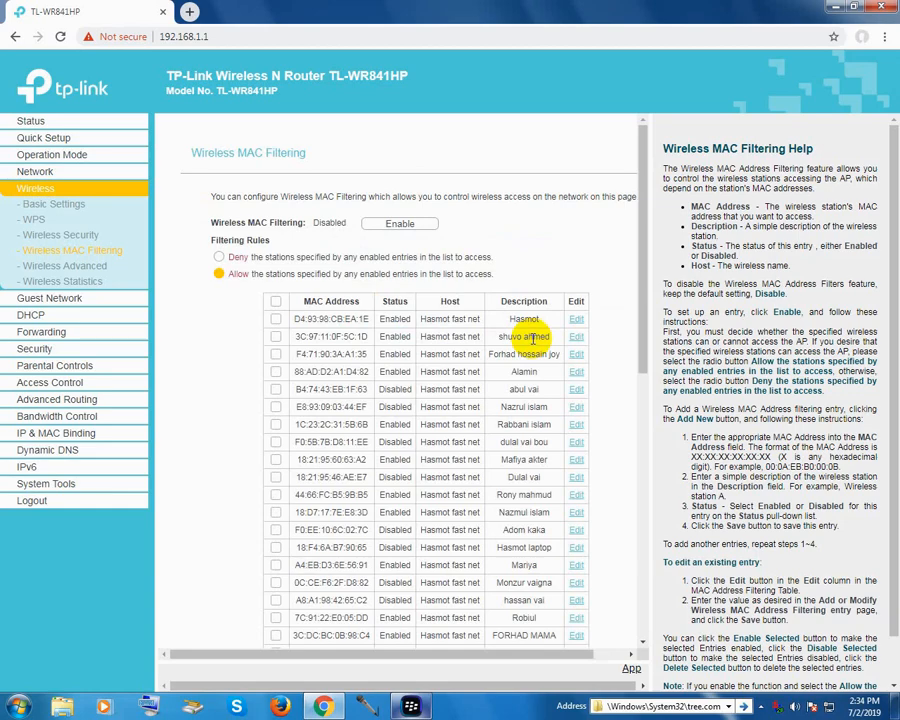
- Check the new entry at the end of the filtering list and enable Wireless MAC Filtering
{"action": "left_click", "coordinate": [641, 590]}
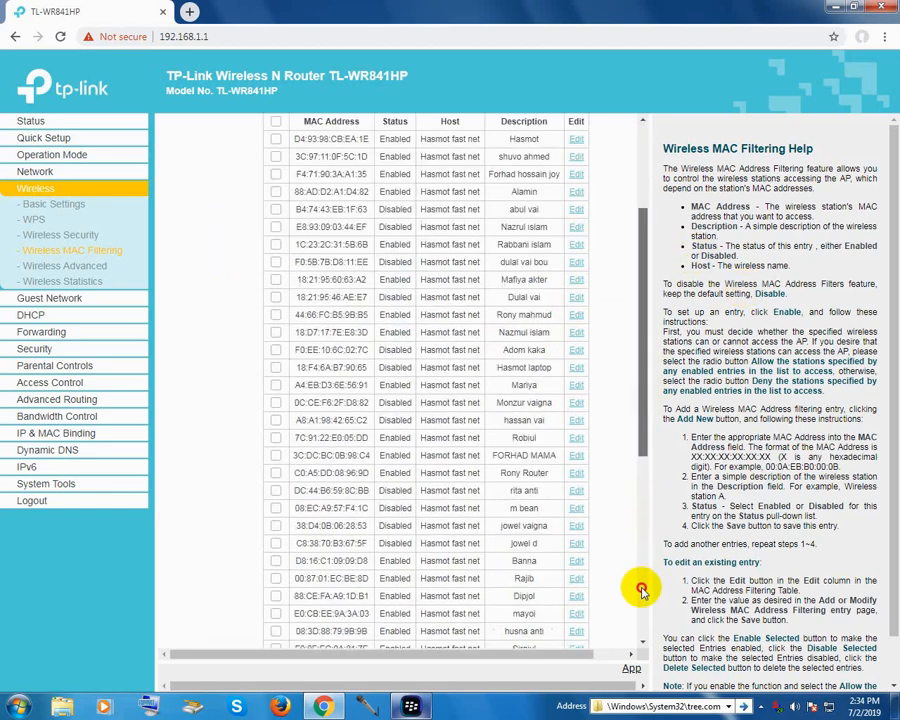
{"action": "left_click", "coordinate": [641, 590]}
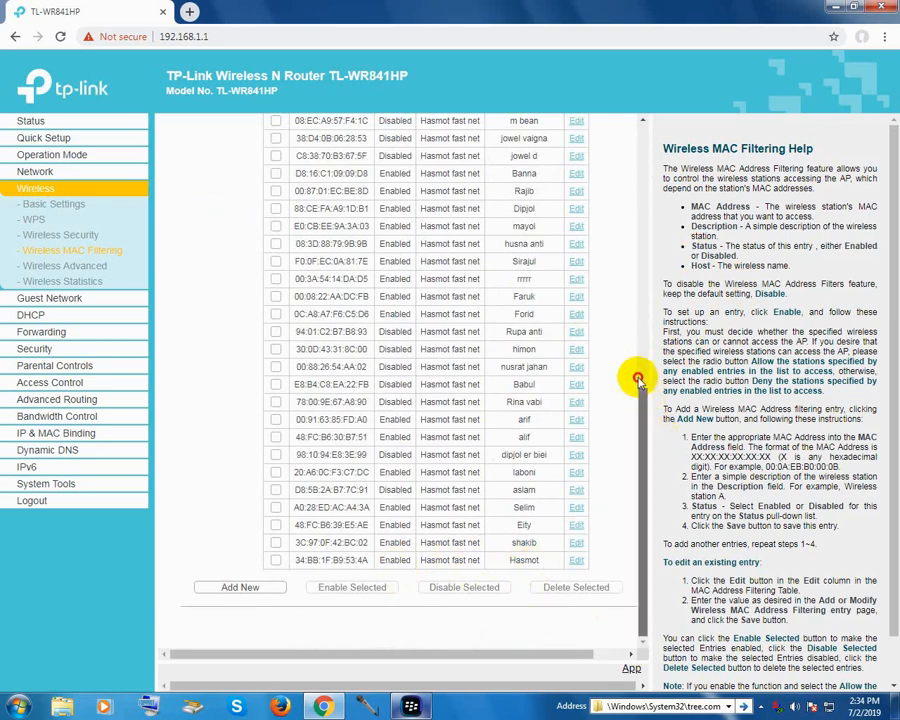
{"action": "scroll", "coordinate": [628, 198], "scroll_direction": "up", "scroll_amount": 1}
{"action": "scroll", "coordinate": [628, 180], "scroll_direction": "up", "scroll_amount": 7}
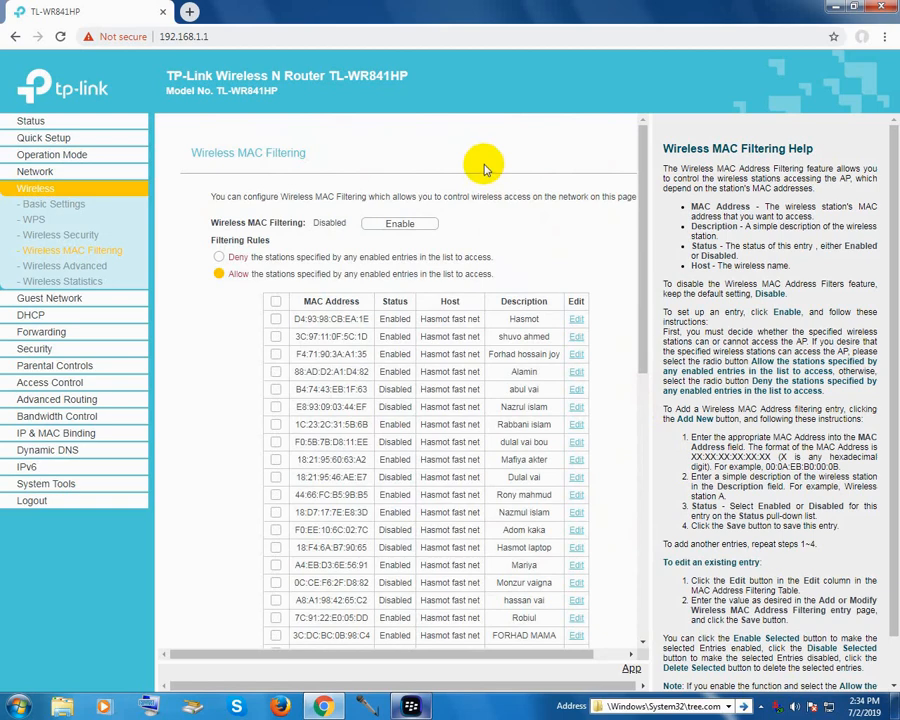
{"action": "left_click", "coordinate": [406, 232]}
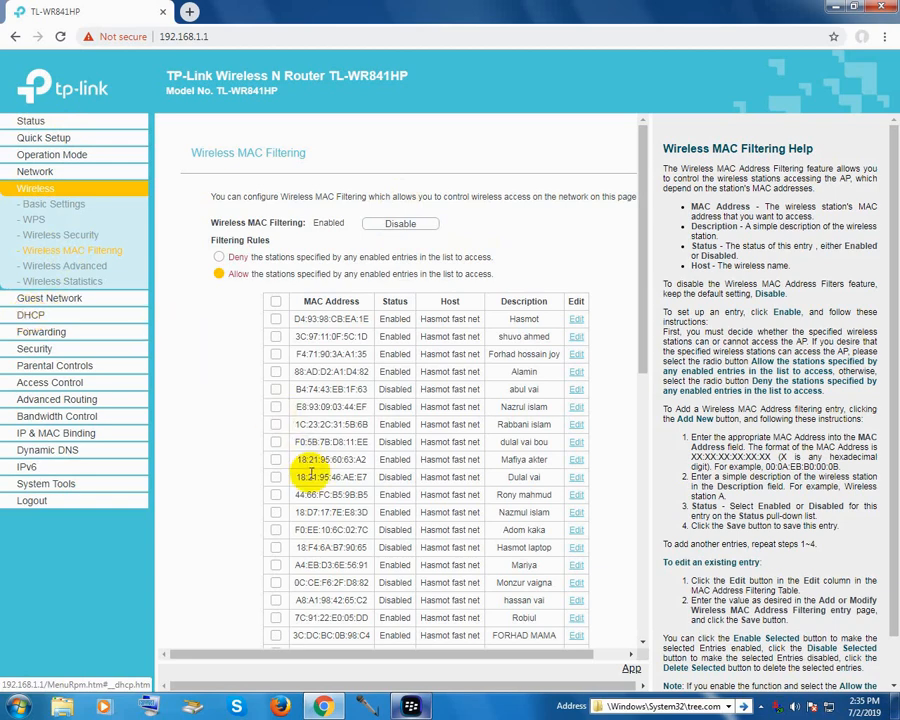
- Set the filtering rule to deny access to the stations specified by enabled entries in the list
{"action": "scroll", "coordinate": [305, 643], "scroll_direction": "down", "scroll_amount": 5}
{"action": "scroll", "coordinate": [300, 632], "scroll_direction": "down", "scroll_amount": 3}
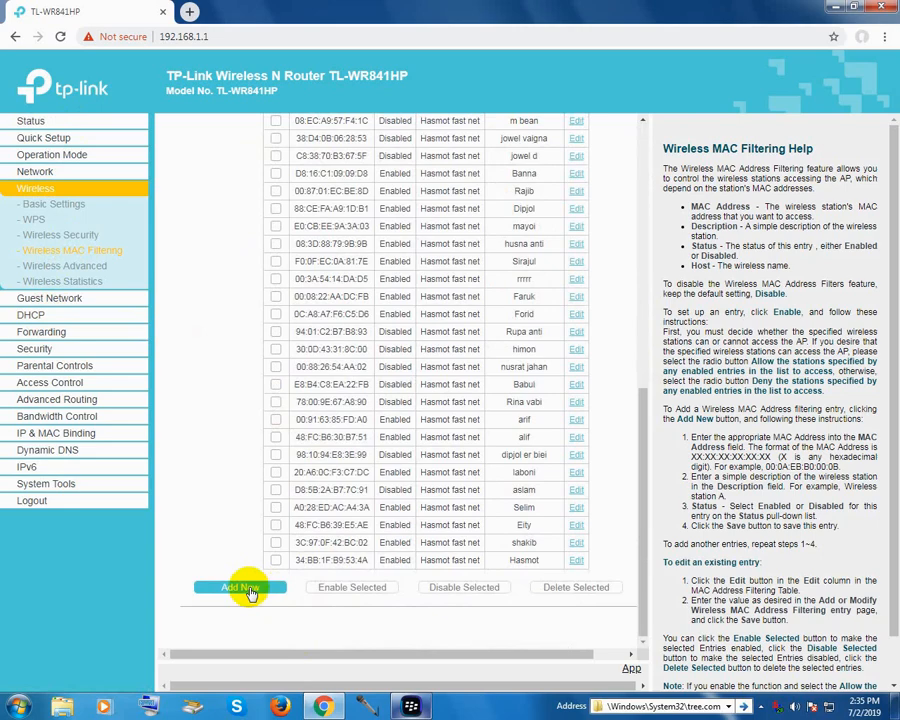
{"action": "scroll", "coordinate": [257, 640], "scroll_direction": "up", "scroll_amount": 10}
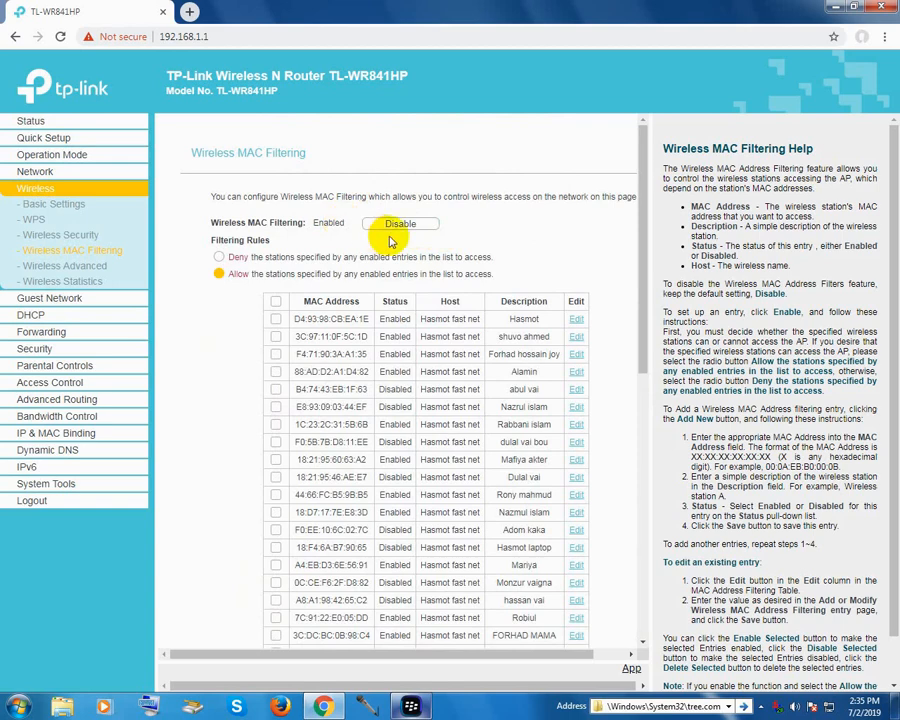
{"action": "left_click", "coordinate": [236, 276]}
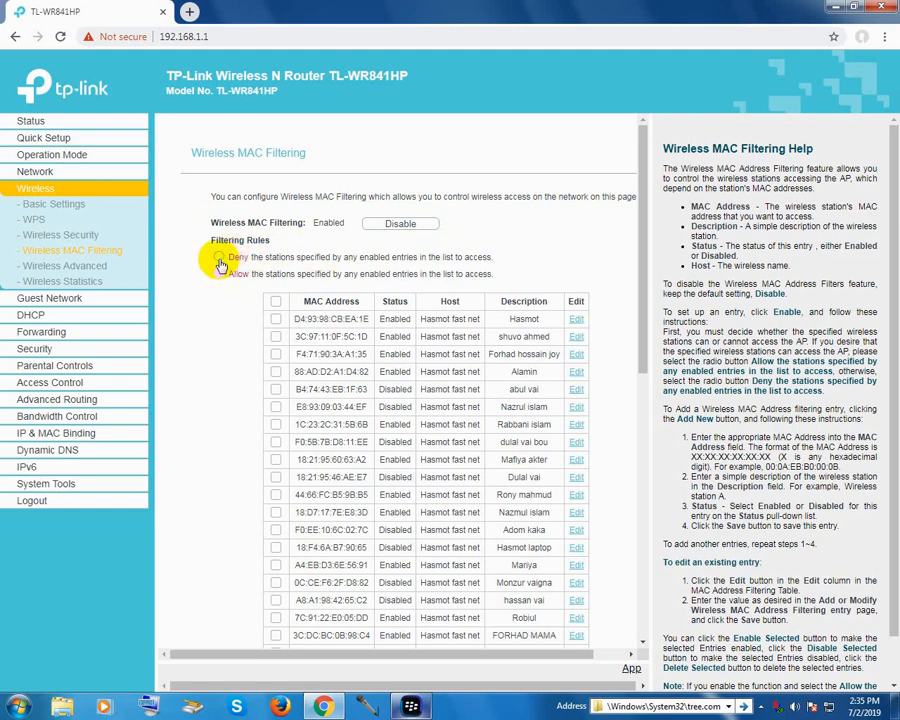
{"action": "left_click", "coordinate": [219, 258]}
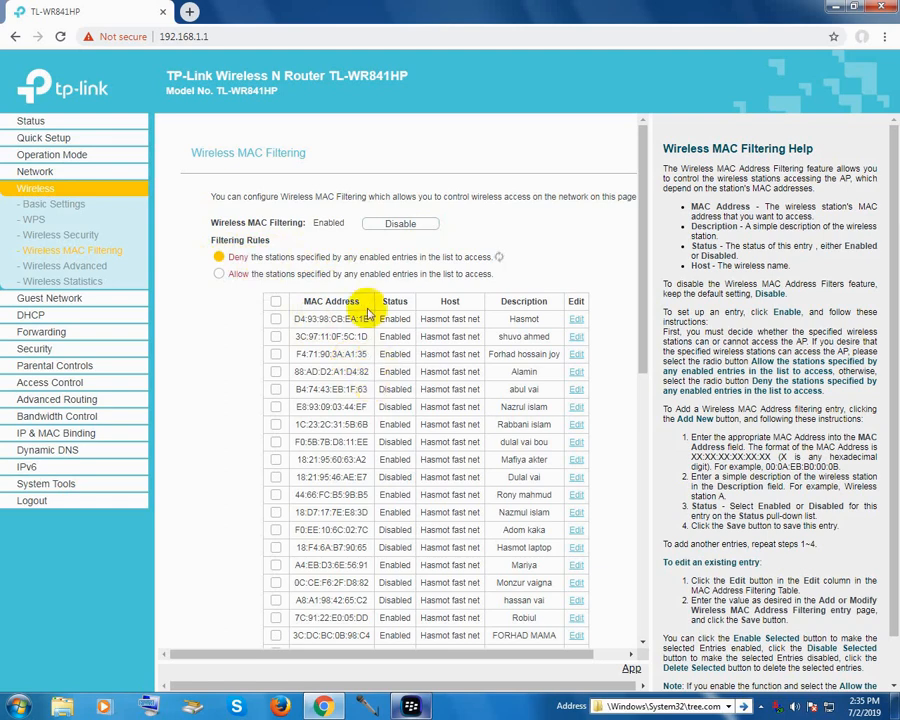
- Review the listed entries and switch the filtering rule back to allowing the stations specified by enabled entries
{"action": "scroll", "coordinate": [394, 358], "scroll_direction": "down", "scroll_amount": 2}
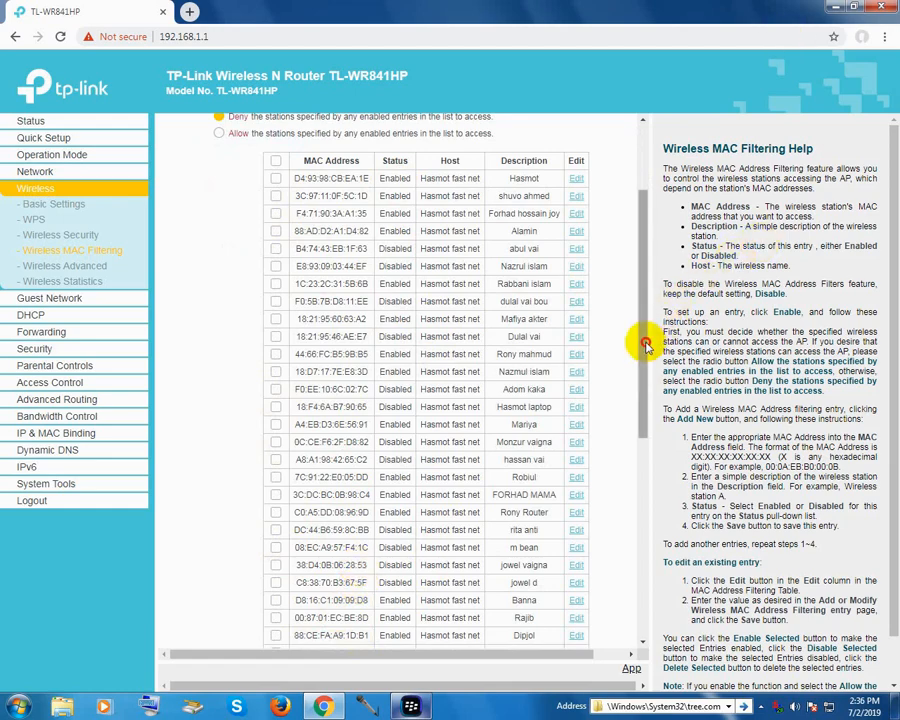
{"action": "scroll", "coordinate": [636, 445], "scroll_direction": "down", "scroll_amount": 3}
{"action": "scroll", "coordinate": [632, 440], "scroll_direction": "down", "scroll_amount": 3}
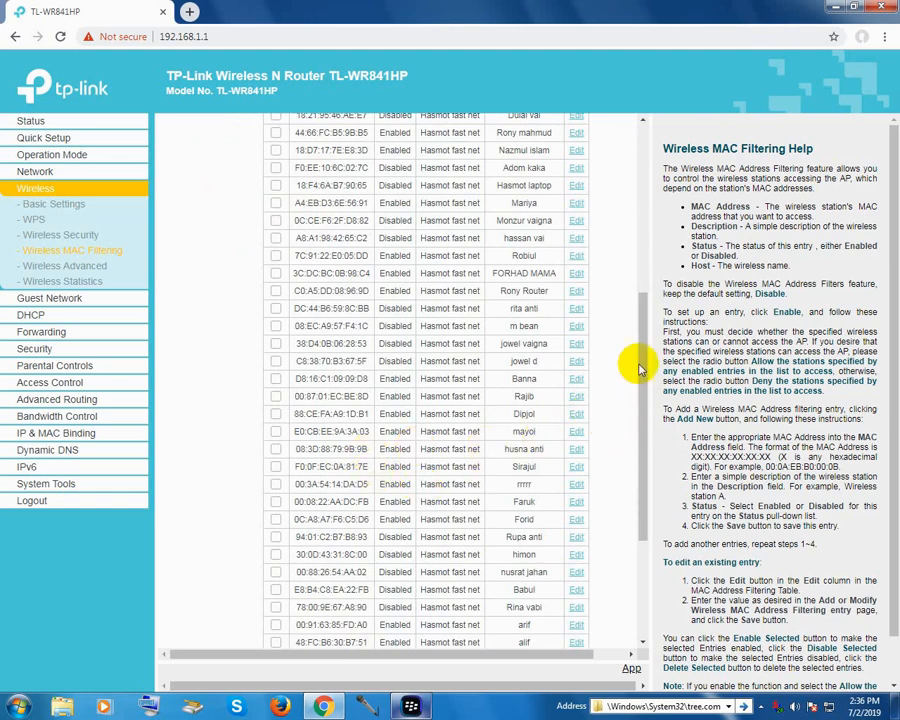
{"action": "left_click_drag", "start_coordinate": [641, 296], "coordinate": [641, 128]}
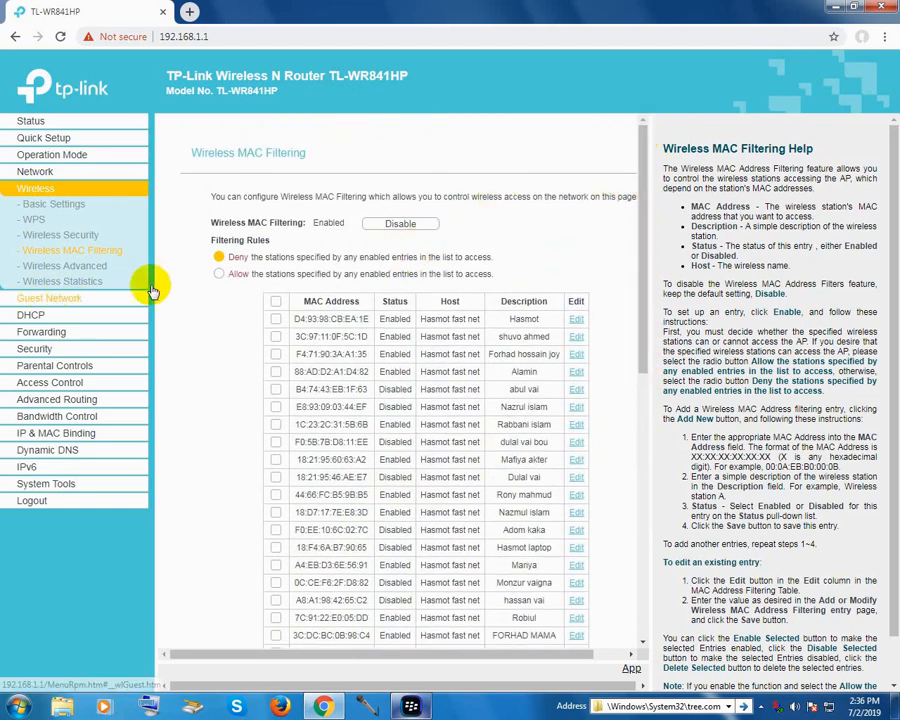
{"action": "left_click", "coordinate": [219, 275]}
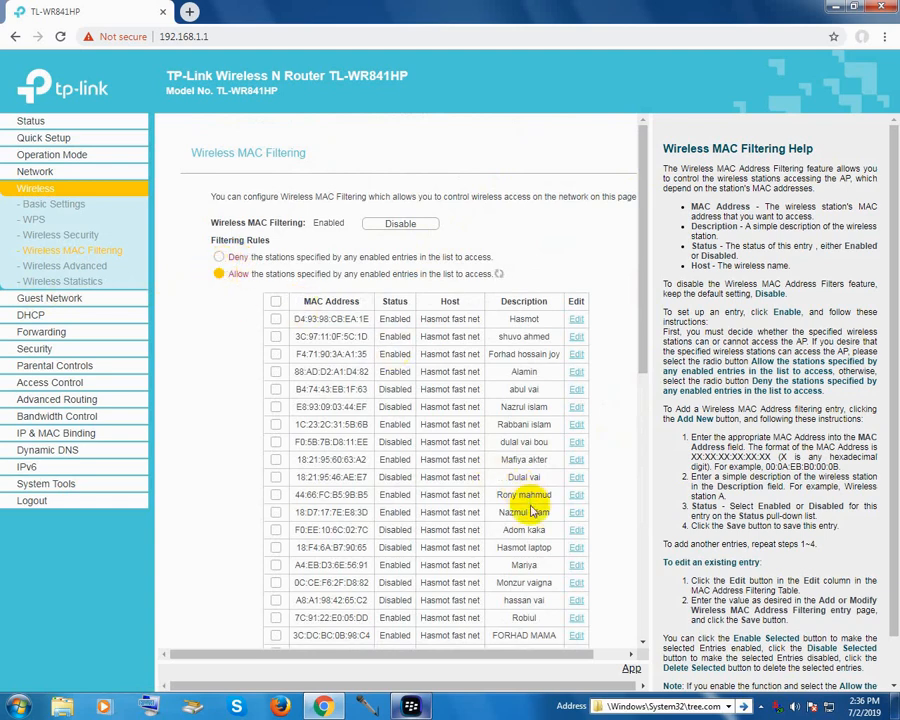
- Set the status of the second filtering entry, 3C:97:11:0F:5C:1D, to Disabled and save it
{"action": "left_click", "coordinate": [643, 360]}
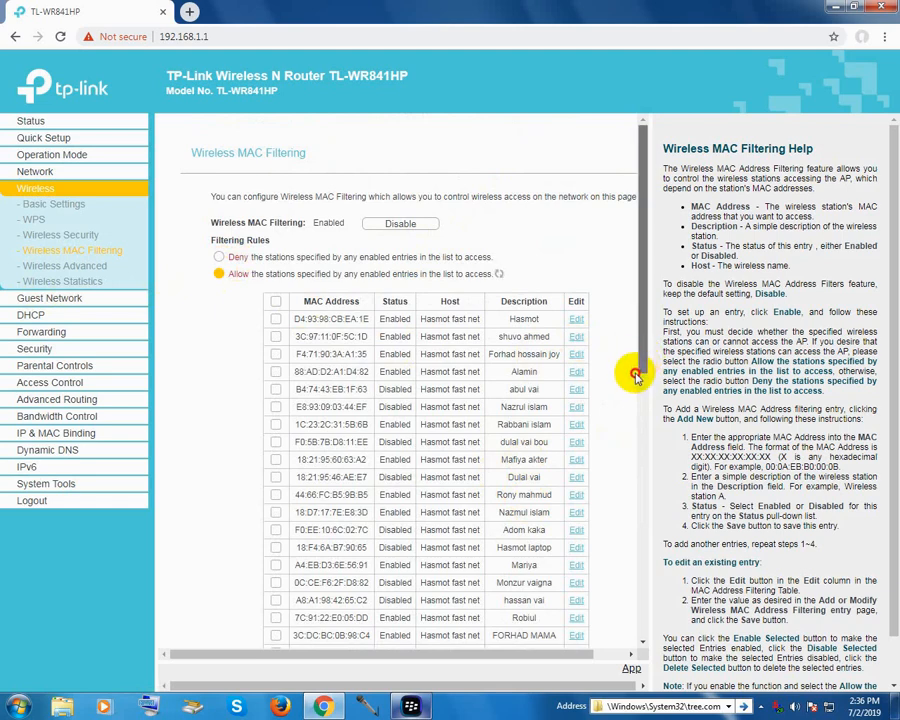
{"action": "mouse_move", "coordinate": [643, 360]}
{"action": "left_mouse_down"}
{"action": "mouse_move", "coordinate": [633, 400]}
{"action": "mouse_move", "coordinate": [635, 382]}
{"action": "left_mouse_up"}
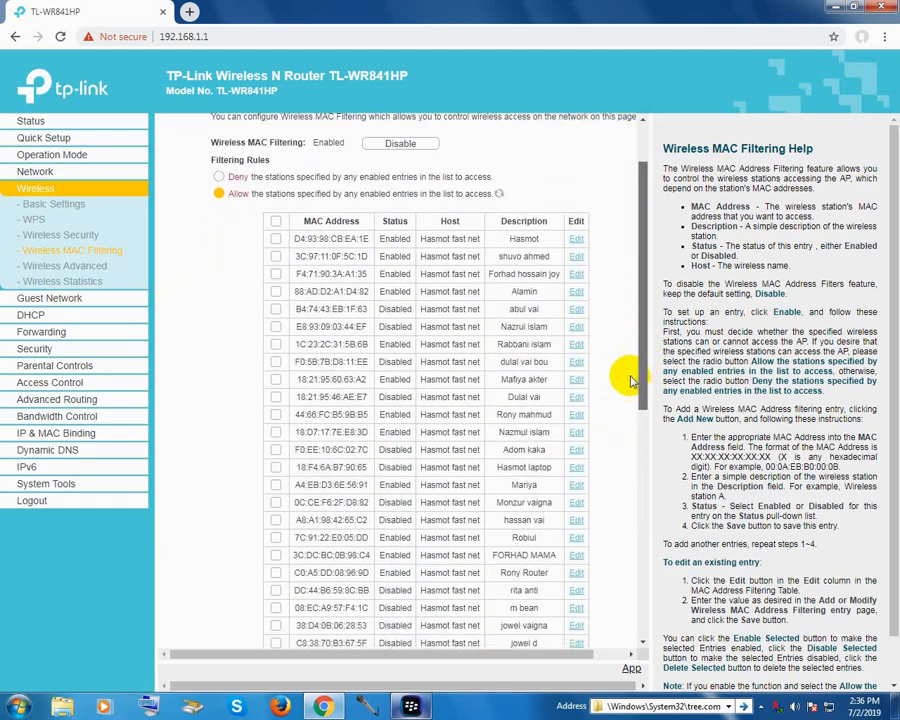
{"action": "scroll", "coordinate": [683, 558], "scroll_direction": "down", "scroll_amount": 1}
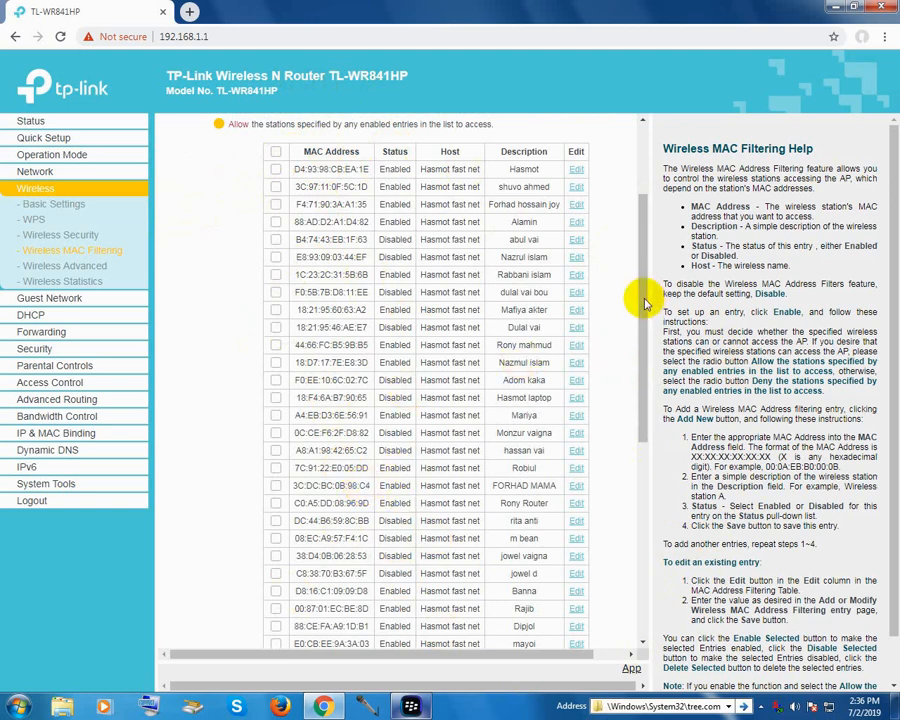
{"action": "left_click_drag", "start_coordinate": [645, 303], "coordinate": [636, 140]}
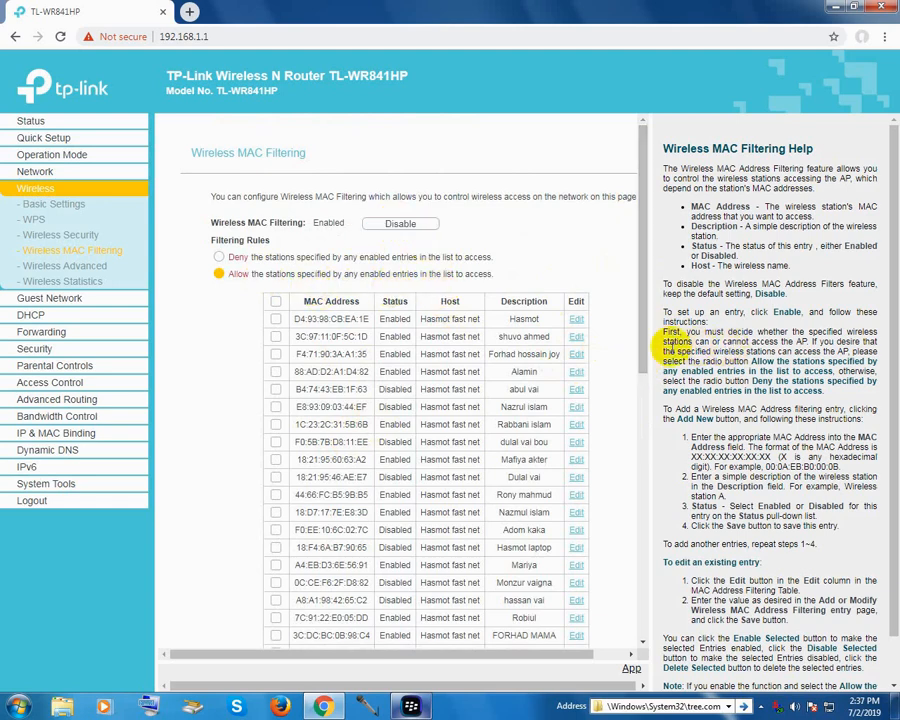
{"action": "left_click_drag", "start_coordinate": [641, 366], "coordinate": [640, 410]}
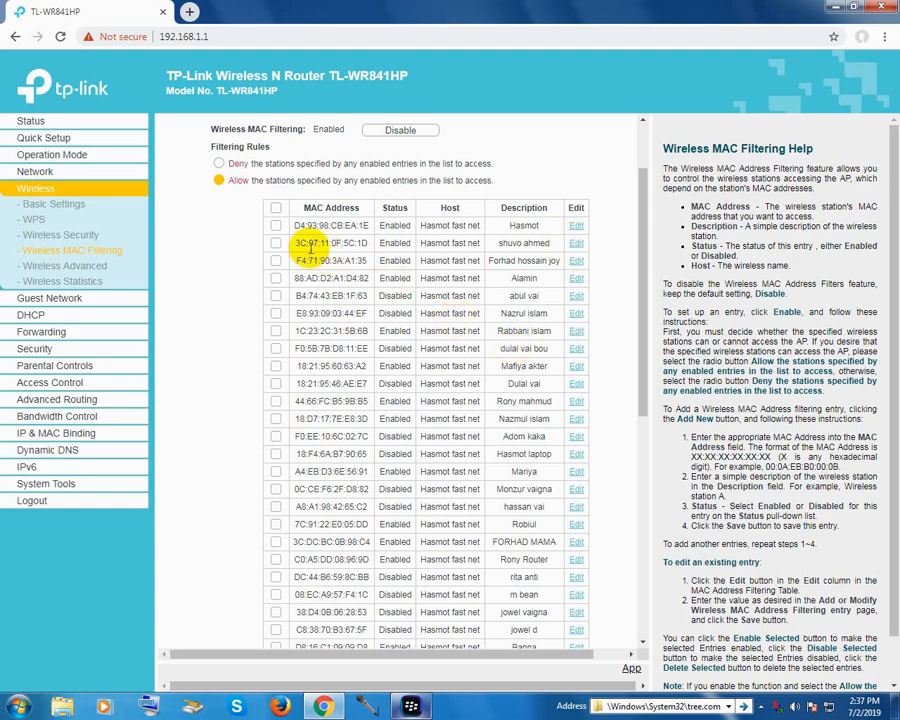
{"action": "left_click_drag", "start_coordinate": [305, 244], "coordinate": [371, 246]}
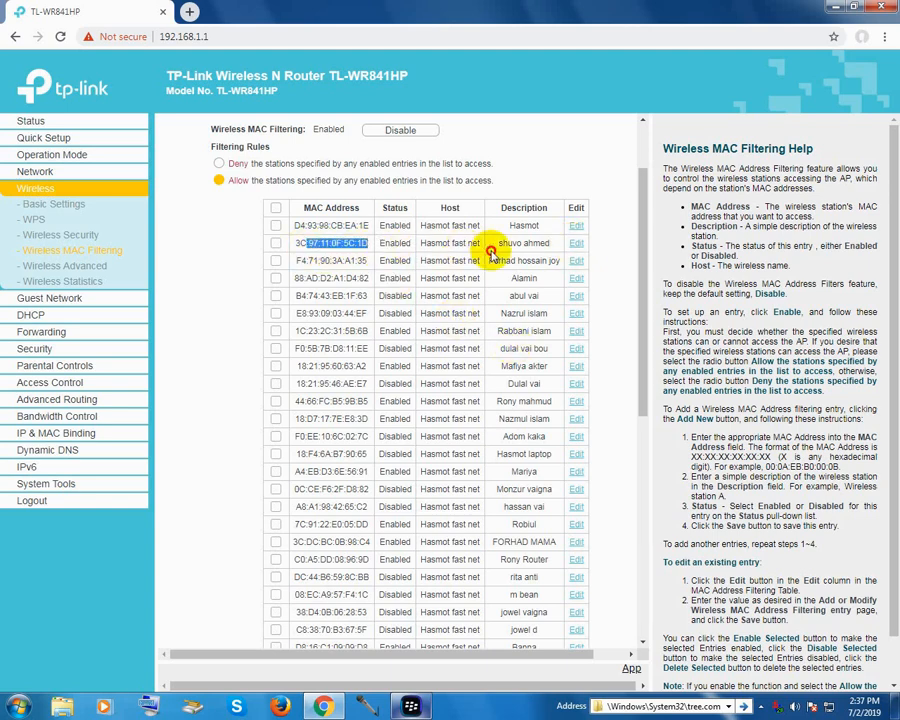
{"action": "left_click", "coordinate": [553, 246]}
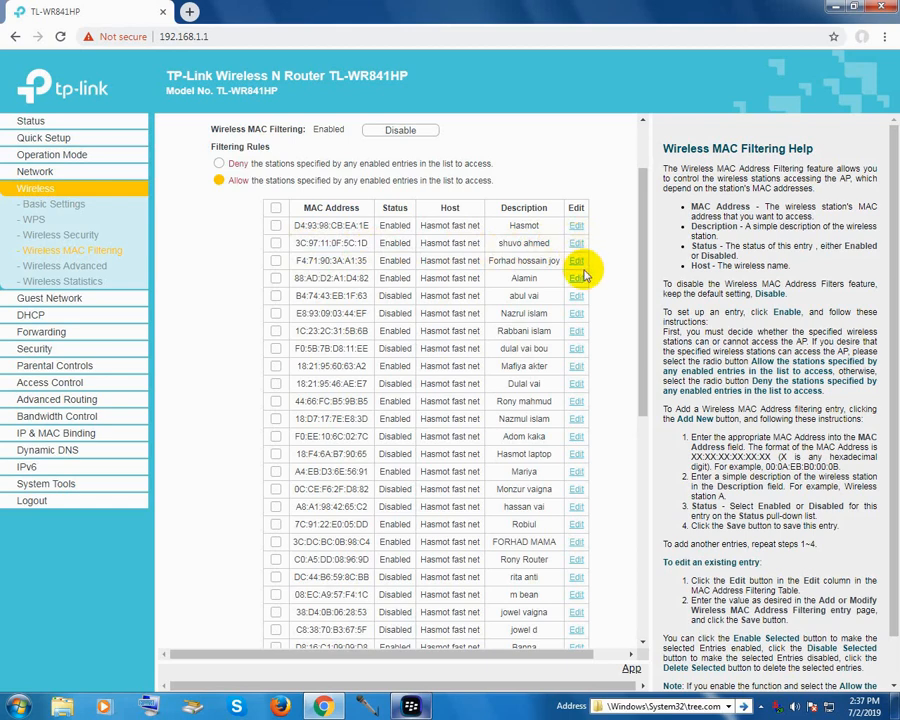
{"action": "left_click", "coordinate": [576, 243]}
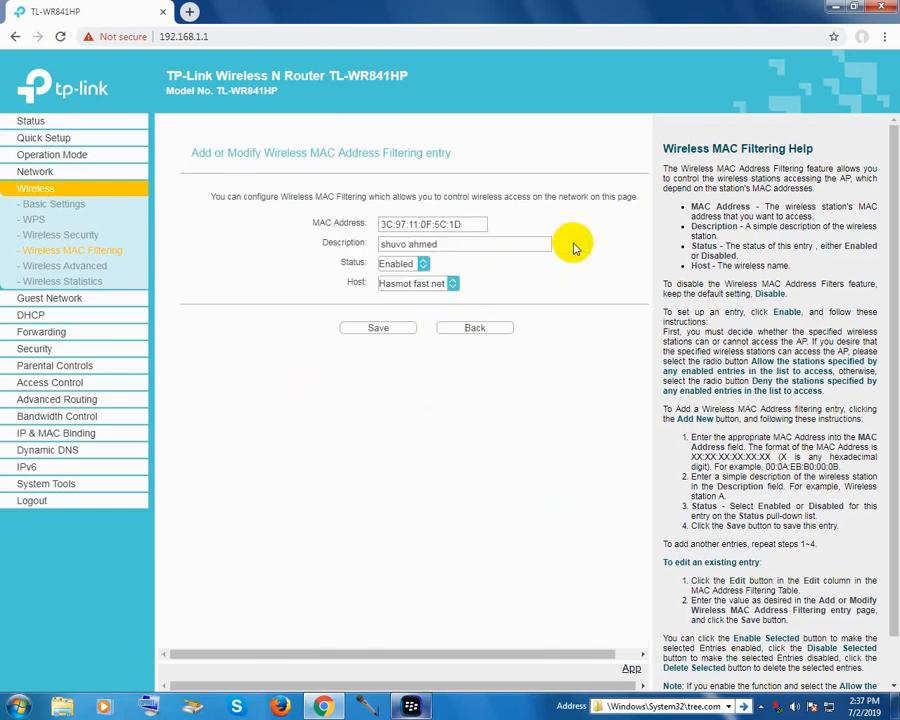
{"action": "left_click", "coordinate": [403, 263]}
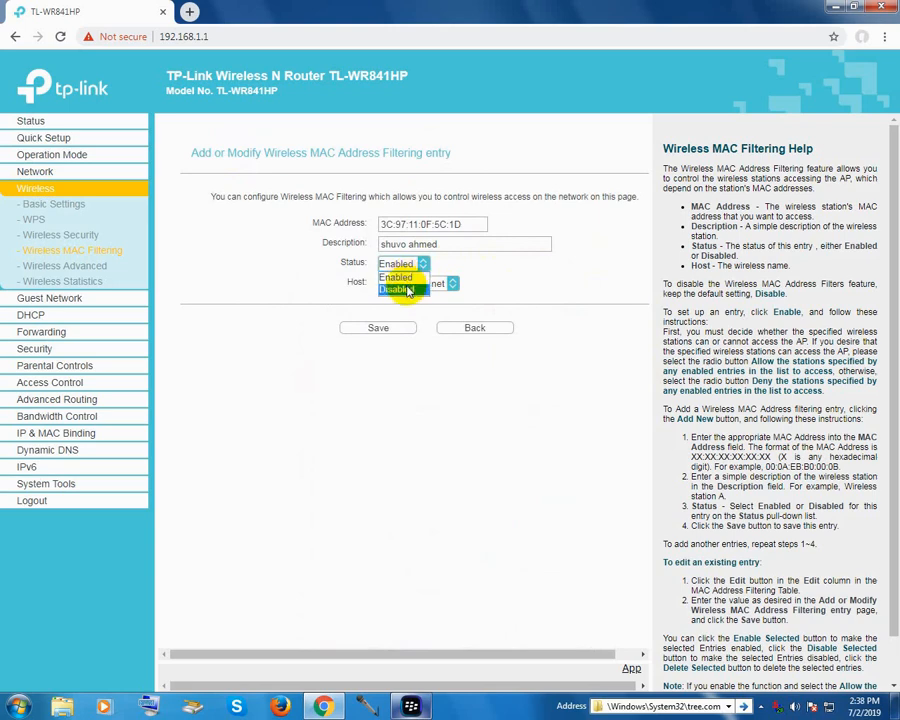
{"action": "left_click", "coordinate": [407, 290]}
{"action": "left_click", "coordinate": [390, 332]}
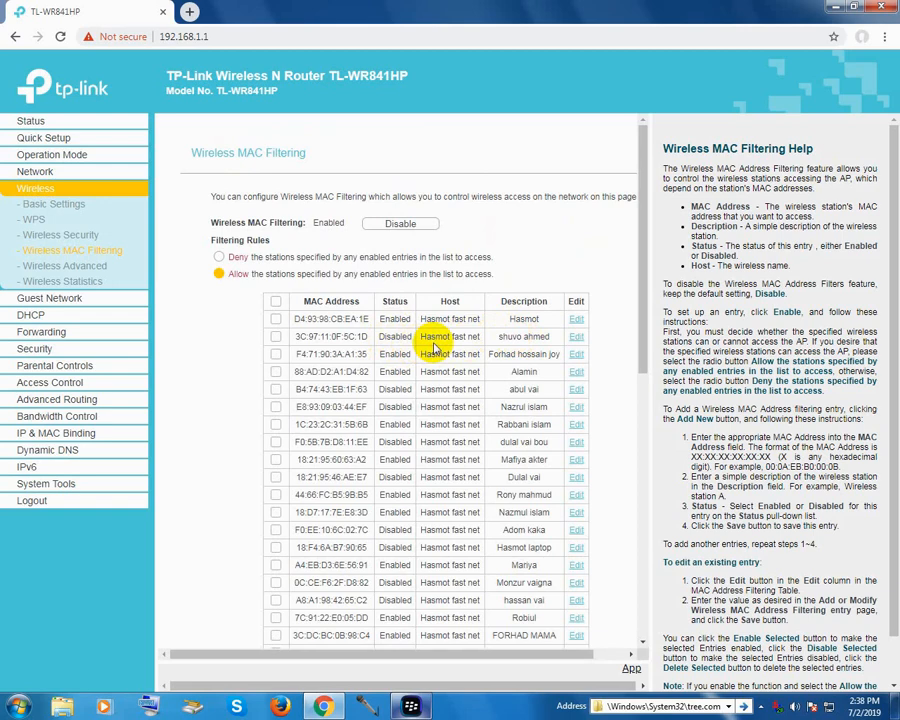
{"action": "left_click", "coordinate": [575, 338]}
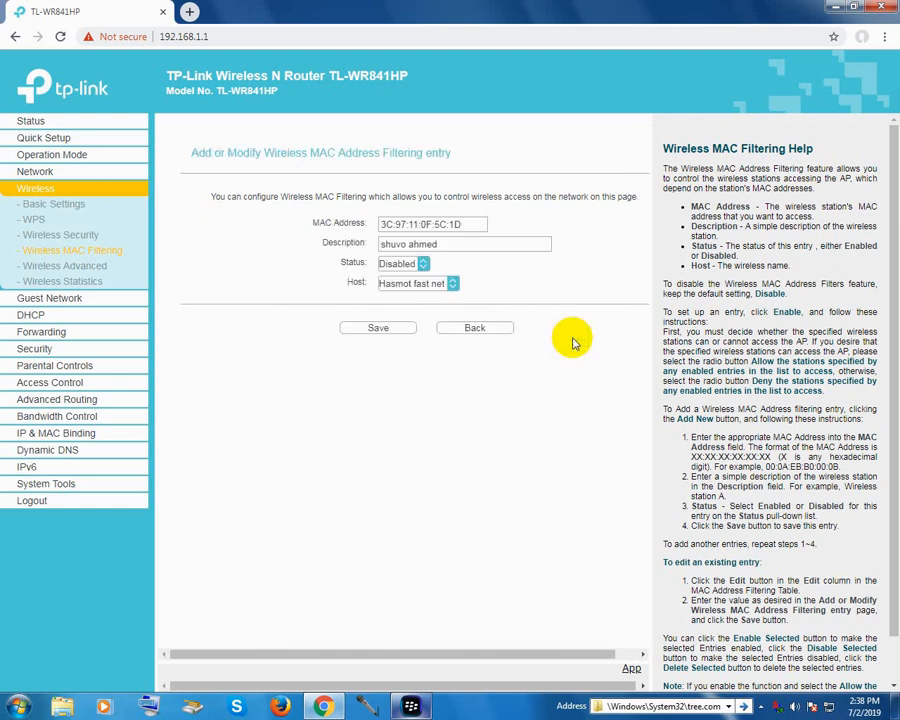
{"action": "left_click", "coordinate": [423, 264]}
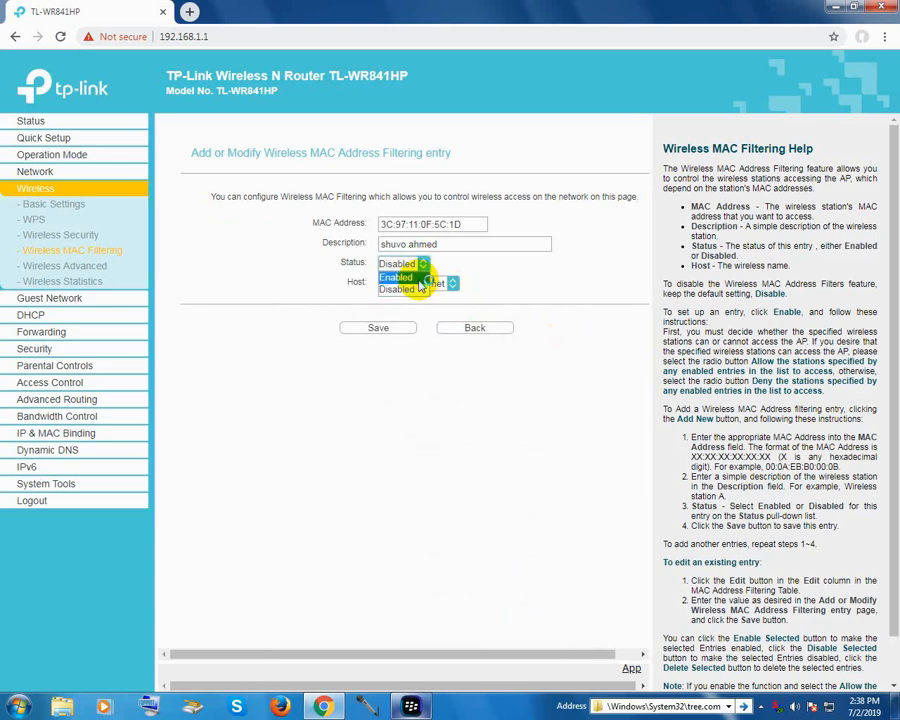
{"action": "left_click", "coordinate": [418, 279]}
{"action": "left_click", "coordinate": [403, 330]}
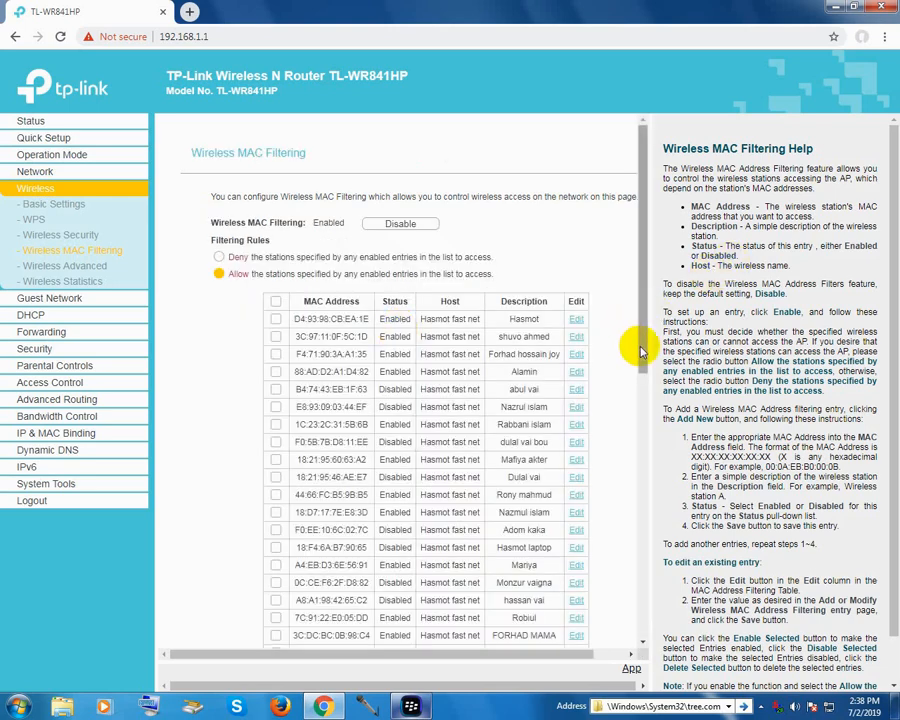
{"action": "left_click_drag", "start_coordinate": [641, 340], "coordinate": [646, 630]}
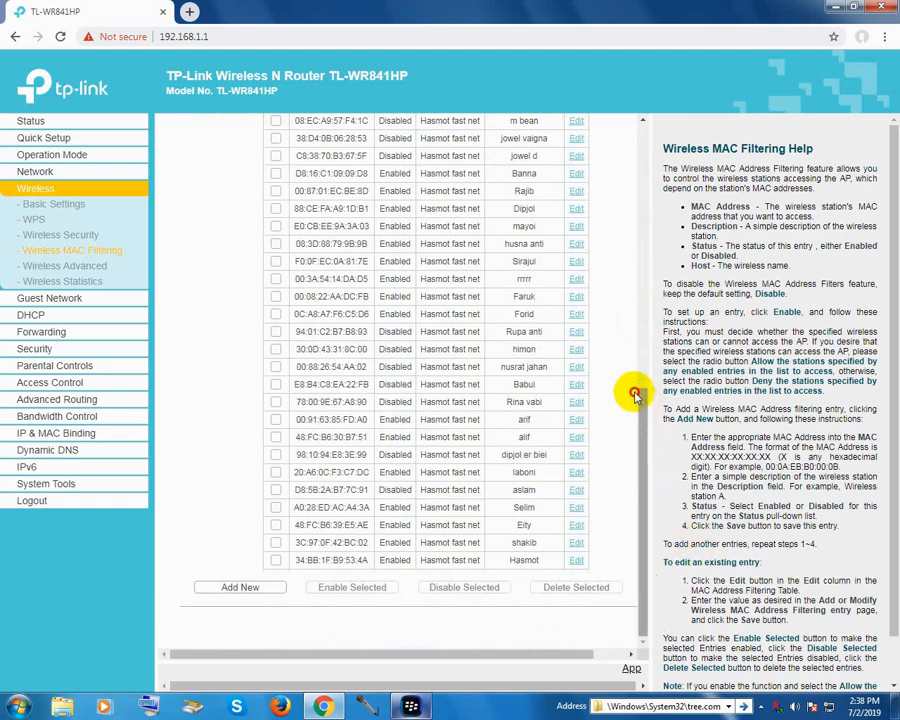
{"action": "left_click_drag", "start_coordinate": [635, 393], "coordinate": [526, 321]}
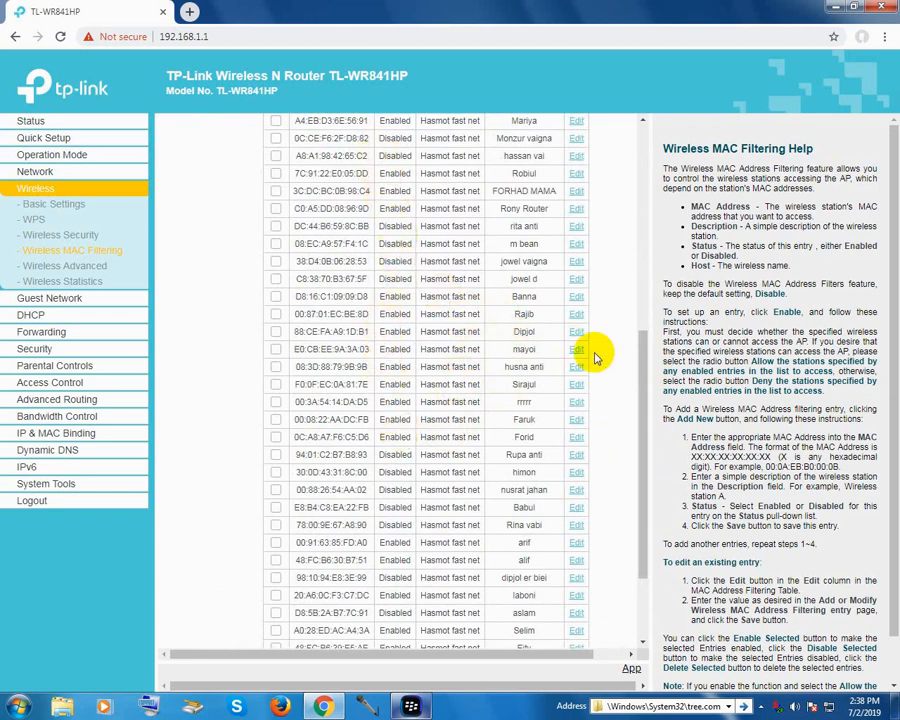
- Review the enabled and disabled statuses through the end of the MAC filtering list and dismiss the browser notification
{"action": "left_click", "coordinate": [639, 305]}
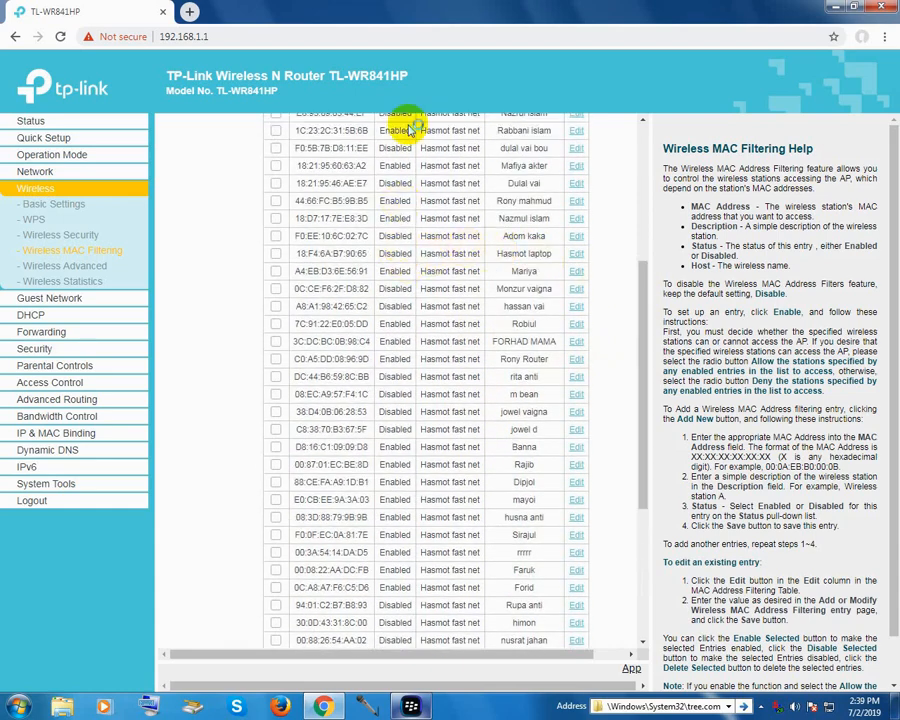
{"action": "left_click", "coordinate": [394, 342]}
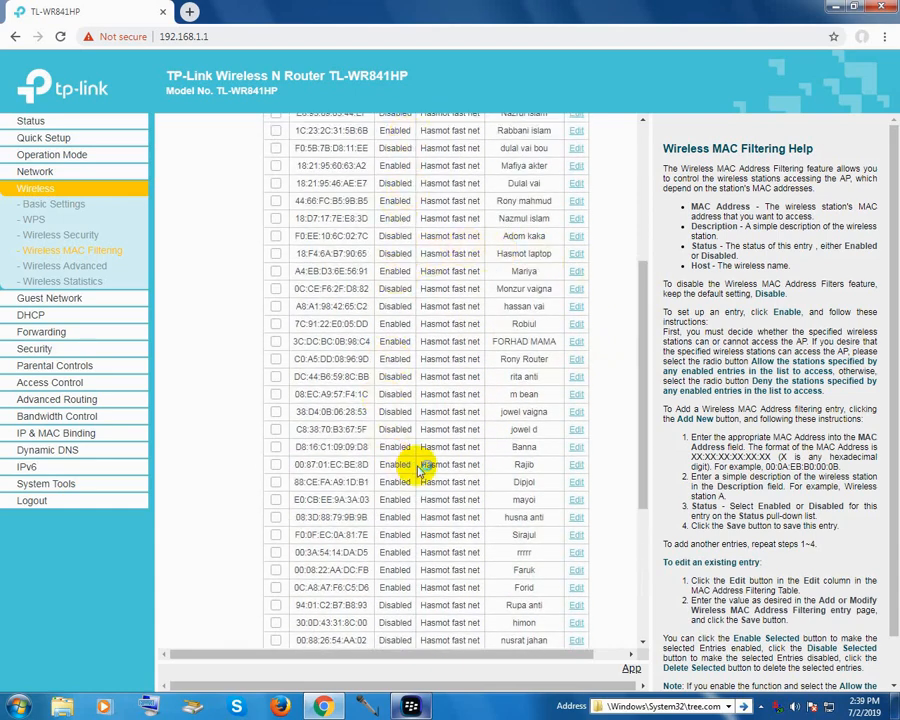
{"action": "scroll", "coordinate": [478, 516], "scroll_direction": "down", "scroll_amount": 4}
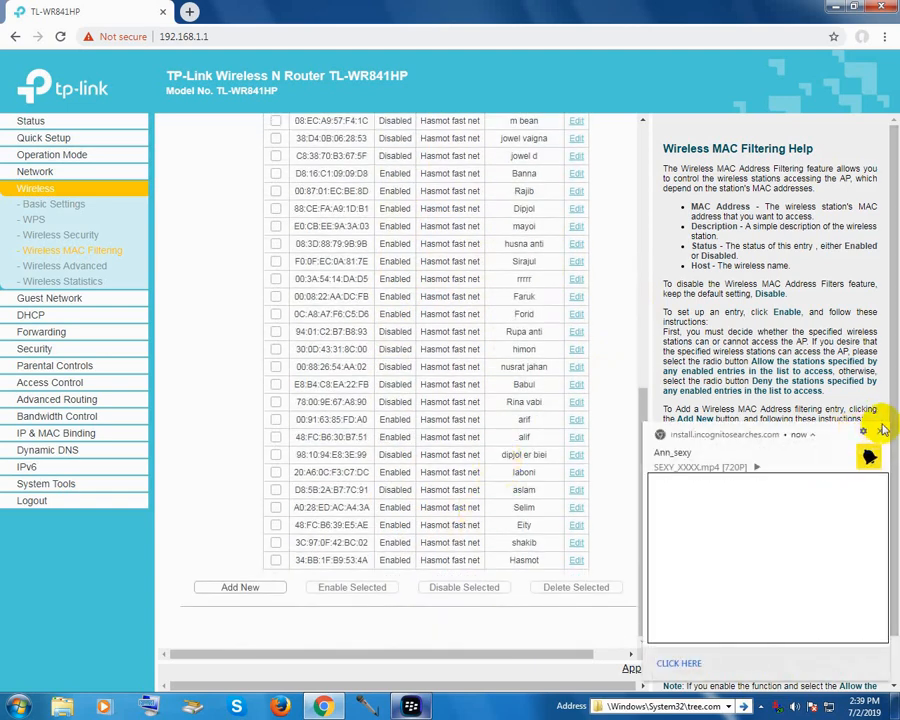
{"action": "left_click", "coordinate": [882, 430]}
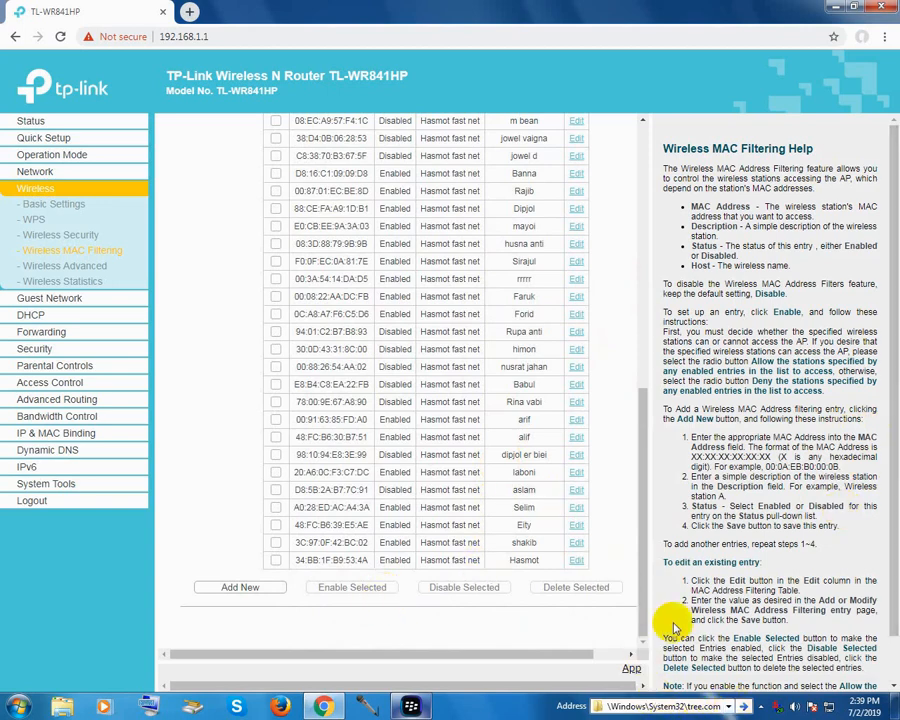
{"action": "left_click", "coordinate": [762, 704]}
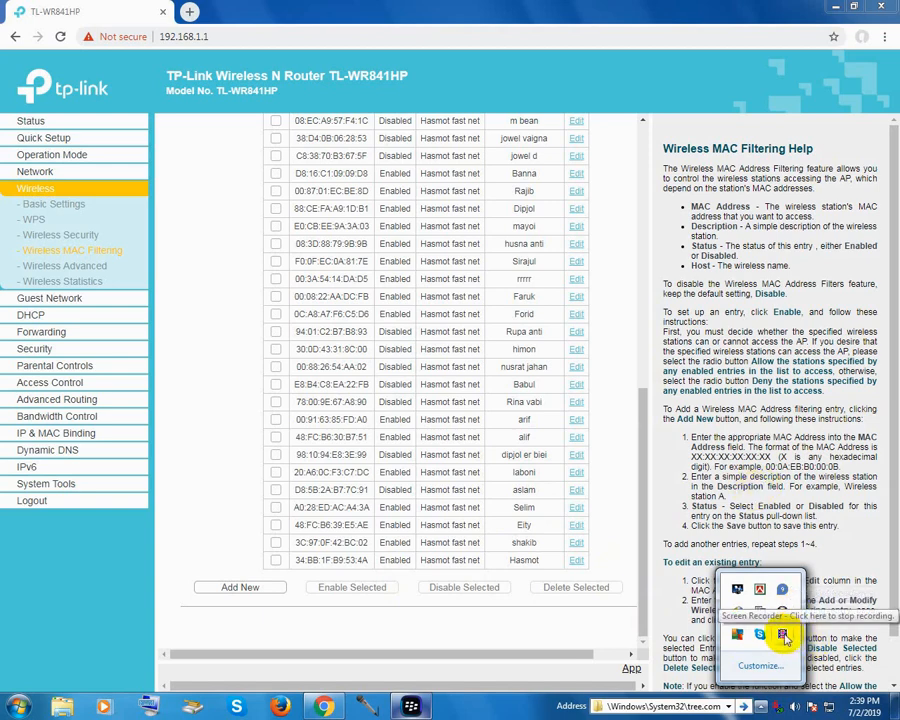
{"action": "left_click", "coordinate": [784, 636]}
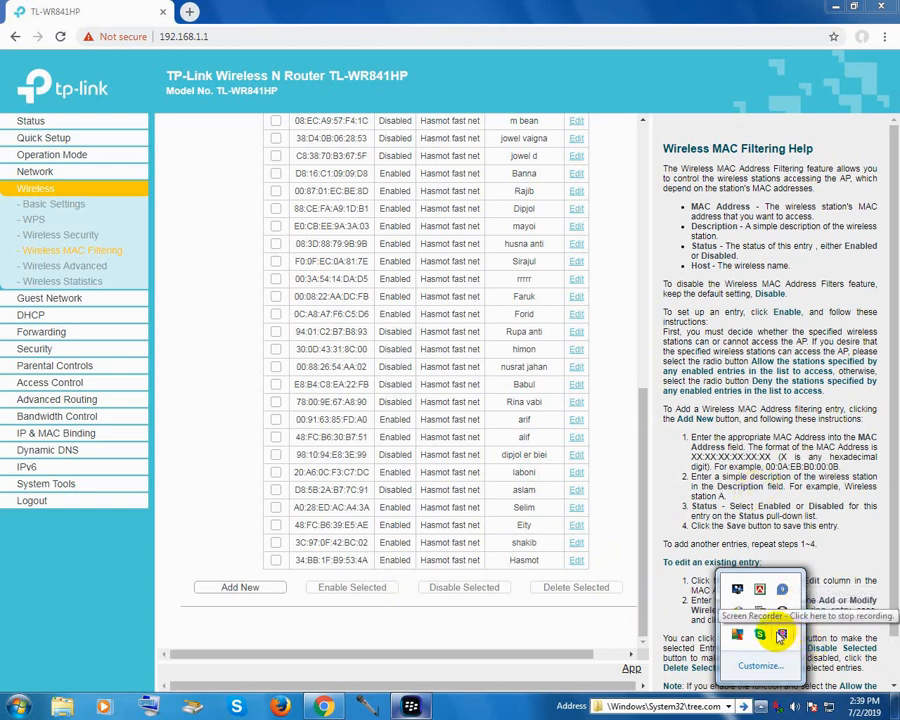